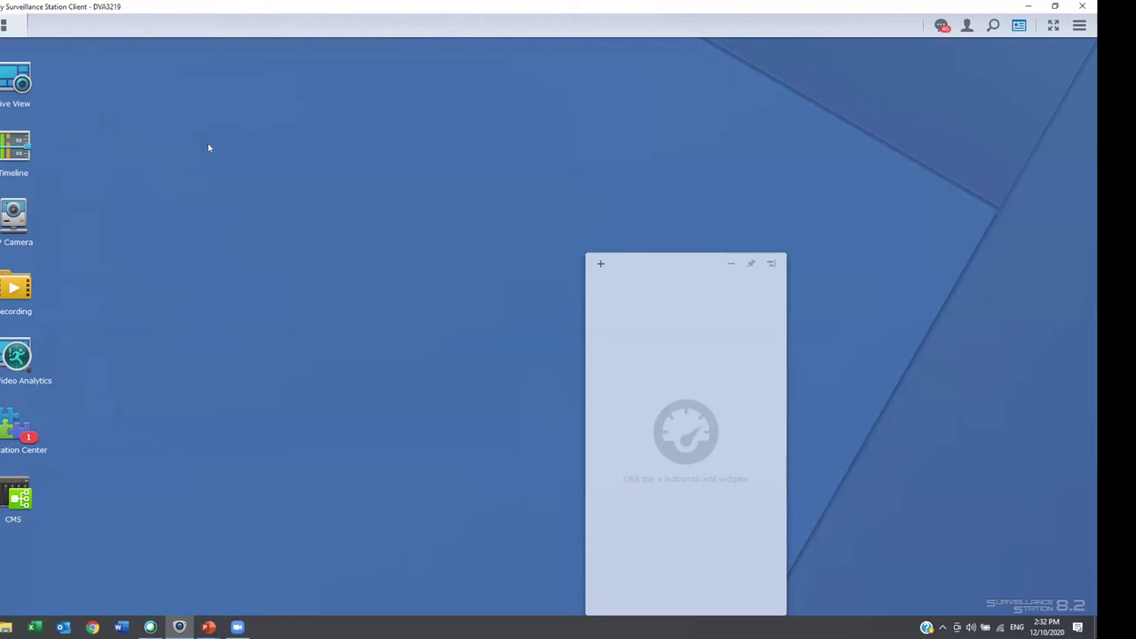
# Step: Start adding a camera in IP Camera using Quick Setup, with Local Host[DVA3219] as the server
pyautogui.click(15, 222)
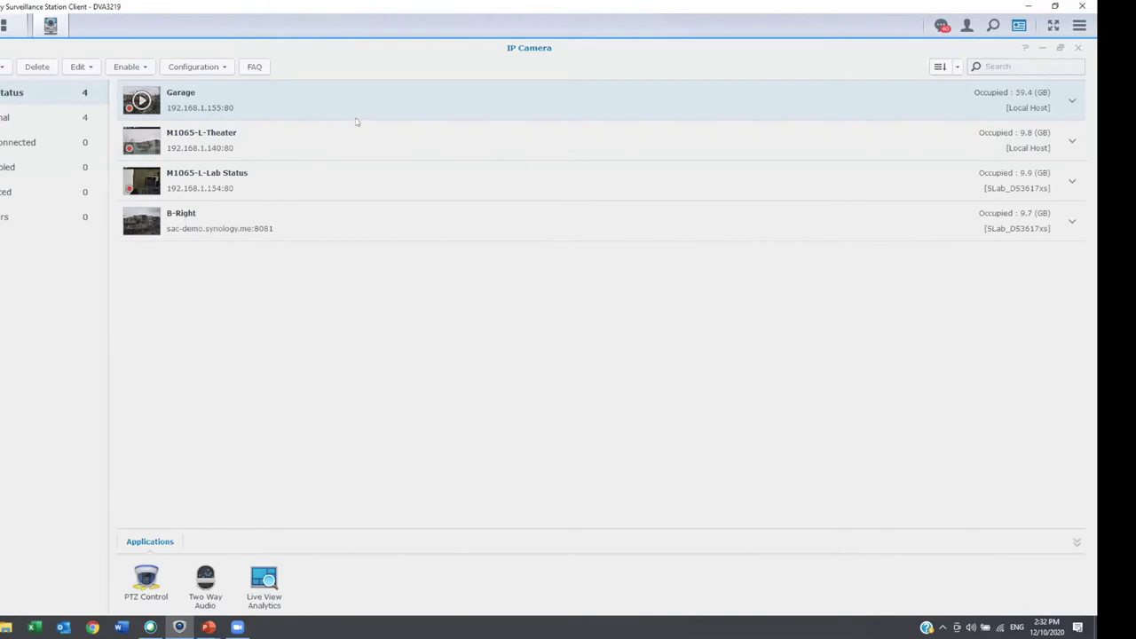
pyautogui.click(5, 70)
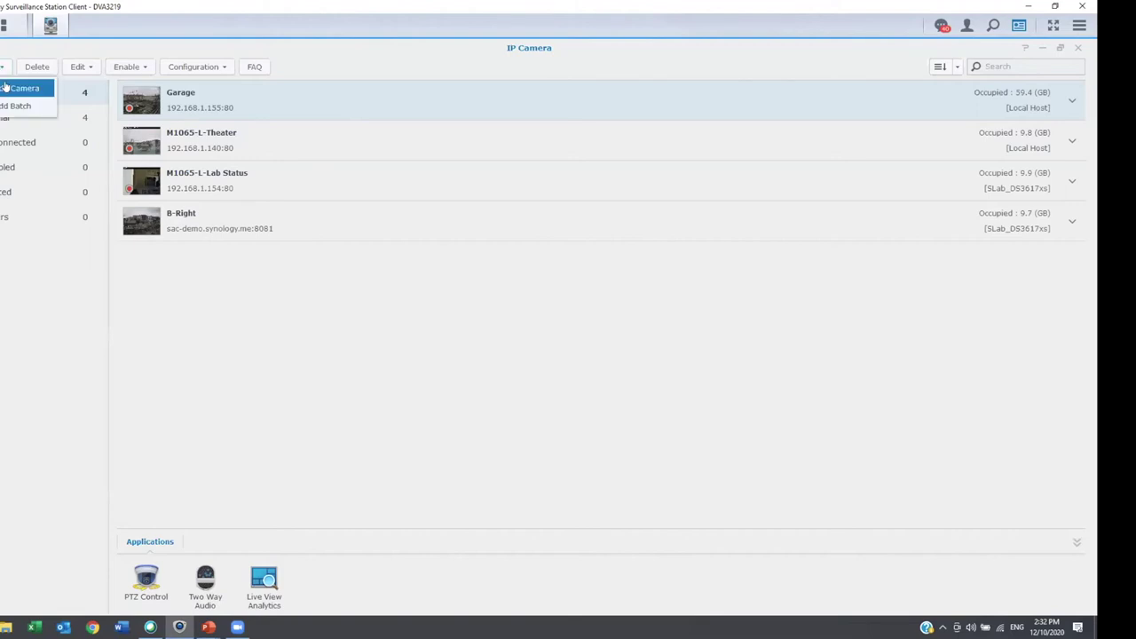
pyautogui.click(7, 89)
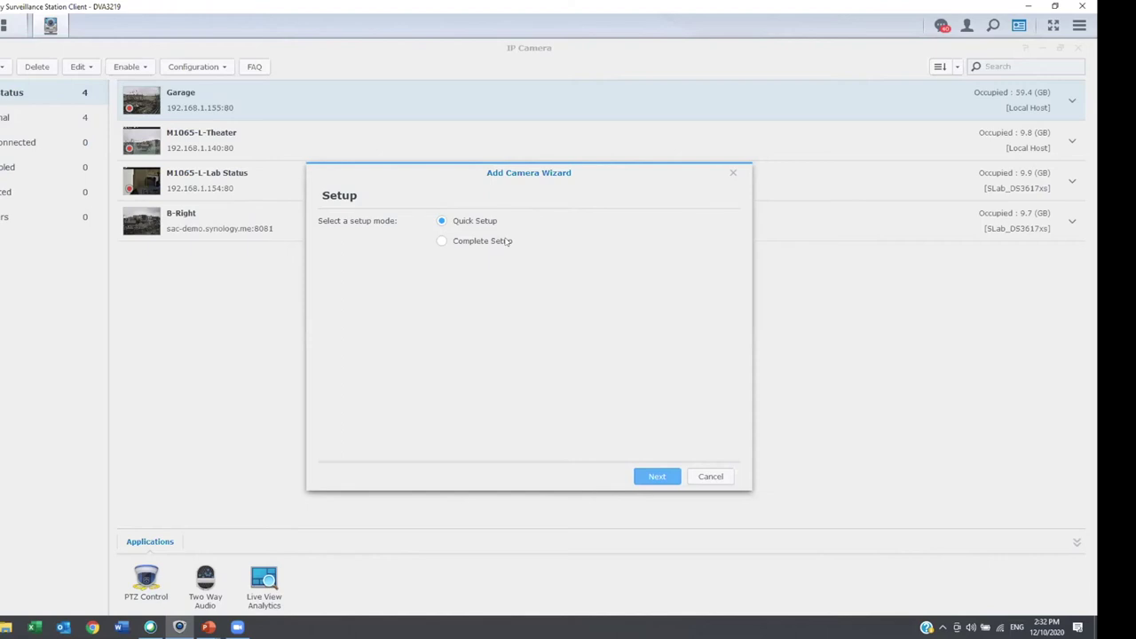
pyautogui.click(655, 477)
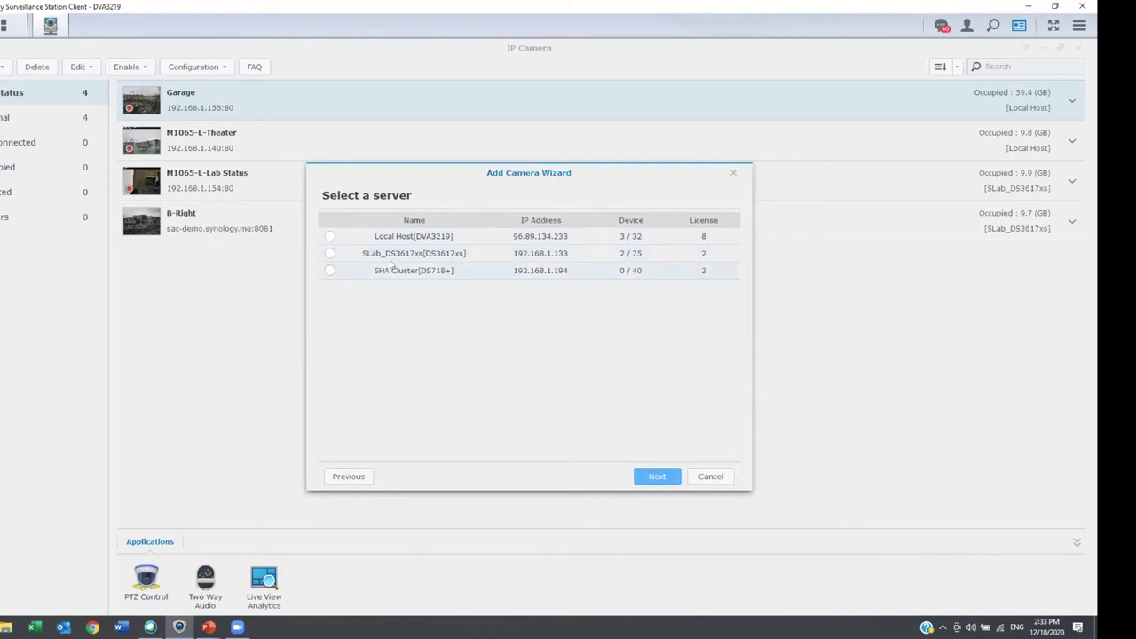
pyautogui.click(330, 237)
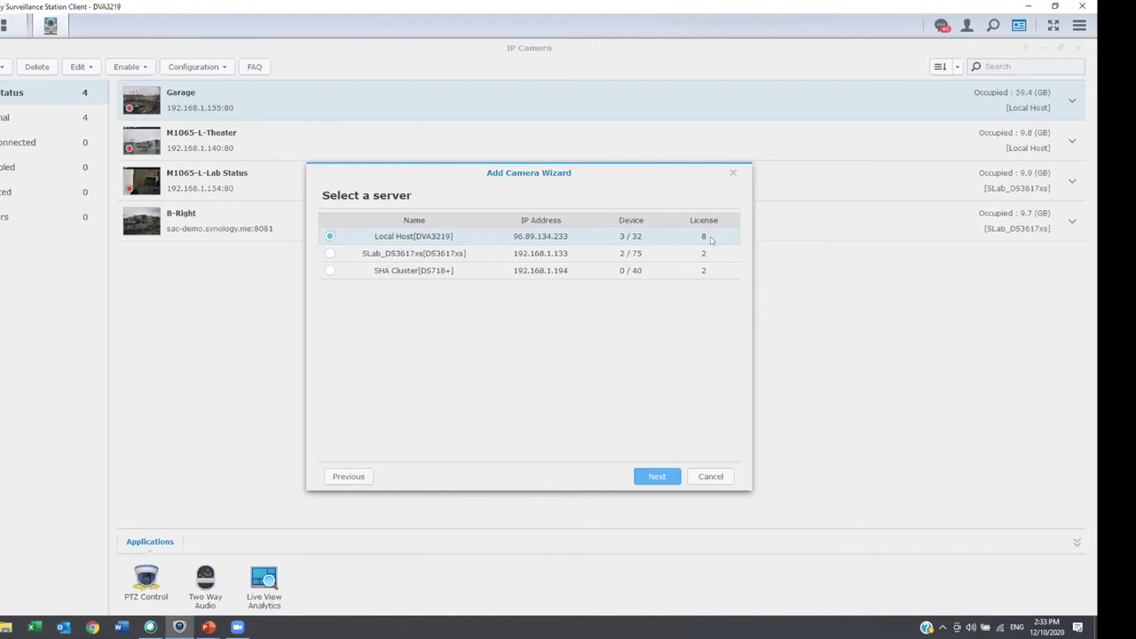
pyautogui.click(655, 476)
# Step: Name the new camera Test-CTSI and pick the ONVIF IP2M-841EW at 192.168.1.109 from the network camera search
pyautogui.click(433, 221)
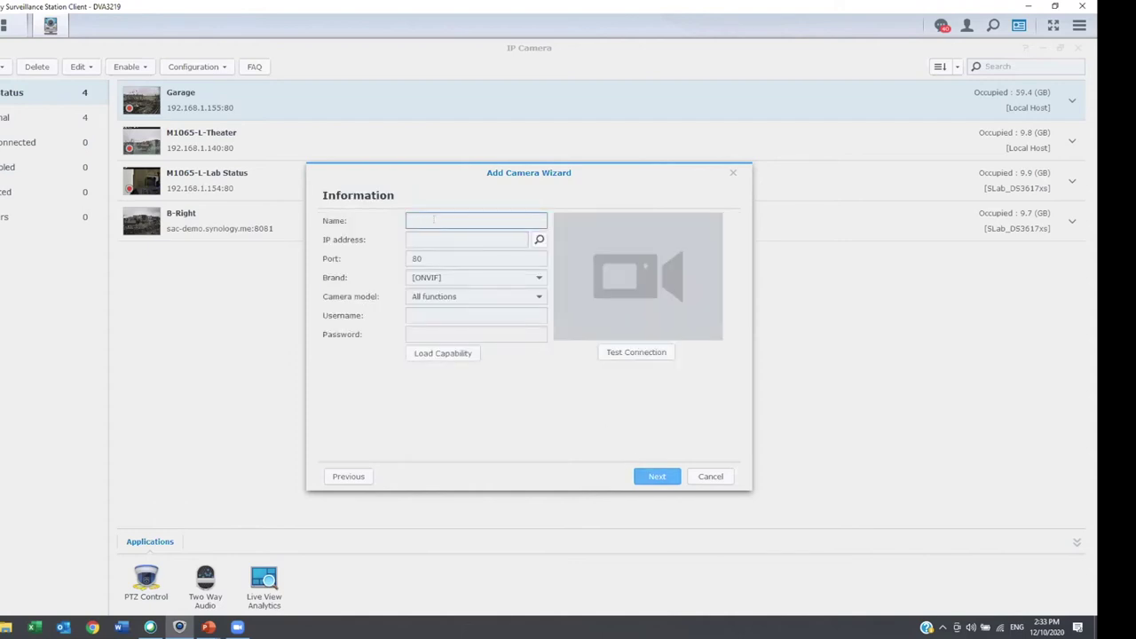
pyautogui.write('Test-CTSI')
pyautogui.click(424, 238)
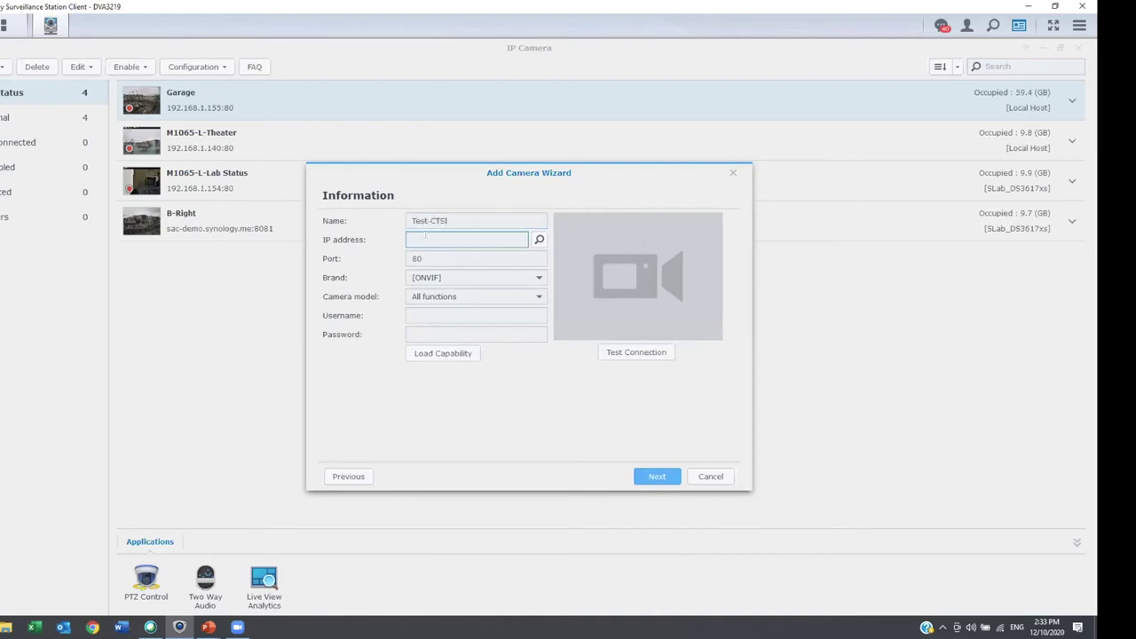
pyautogui.click(539, 241)
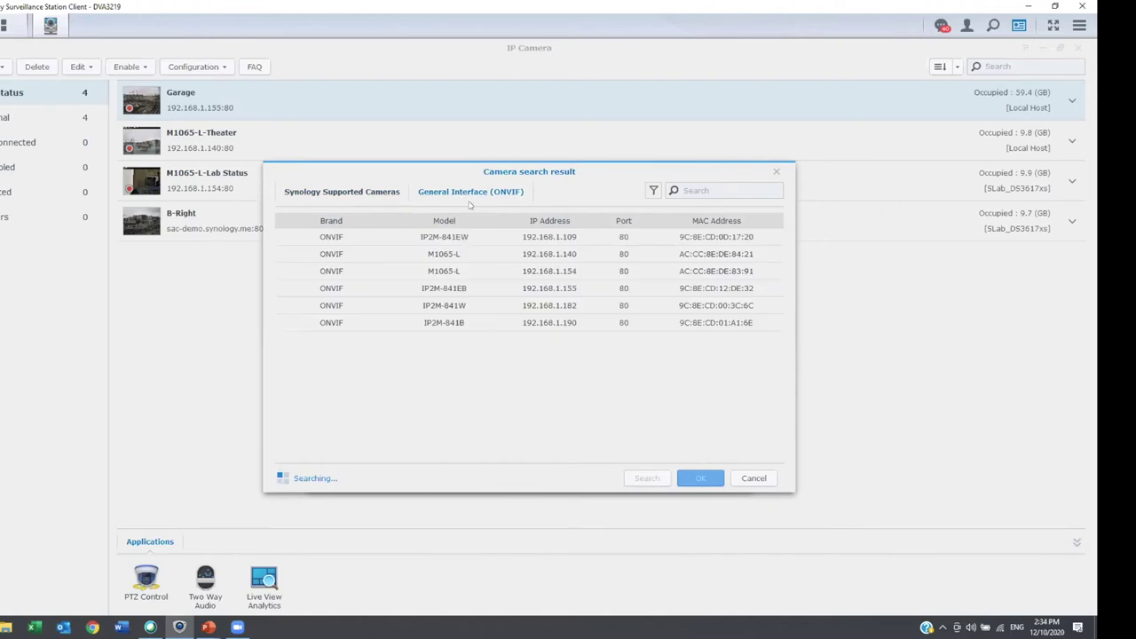
pyautogui.click(417, 237)
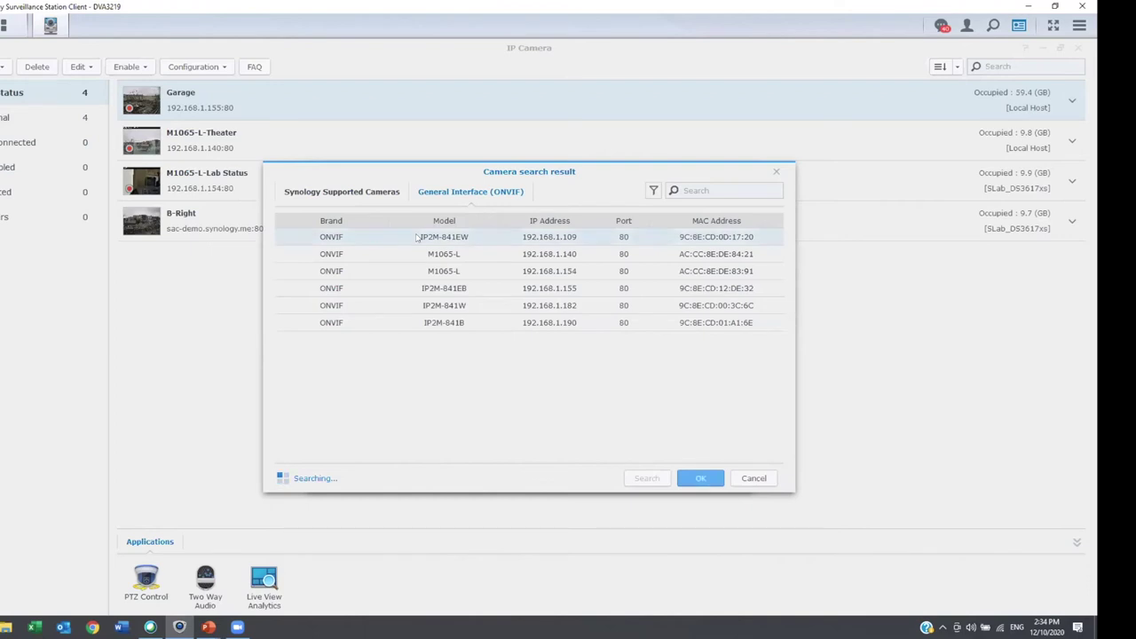
pyautogui.click(691, 479)
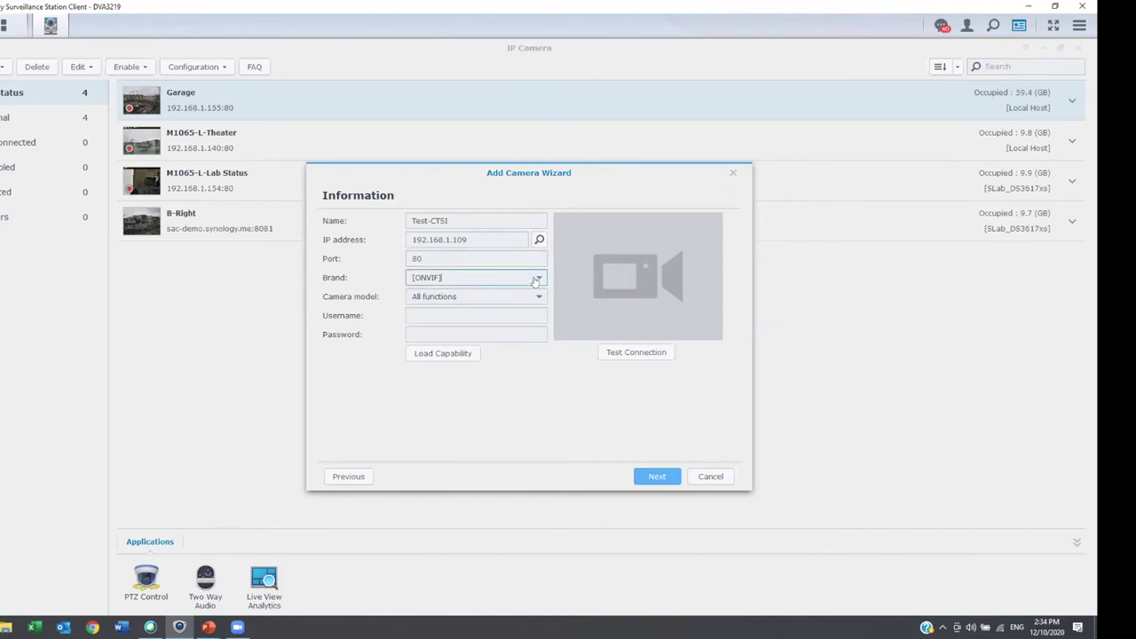
# Step: Set the new camera's brand to AMCREST, test its connection, and cancel the Add Camera Wizard
pyautogui.click(463, 282)
pyautogui.click(537, 279)
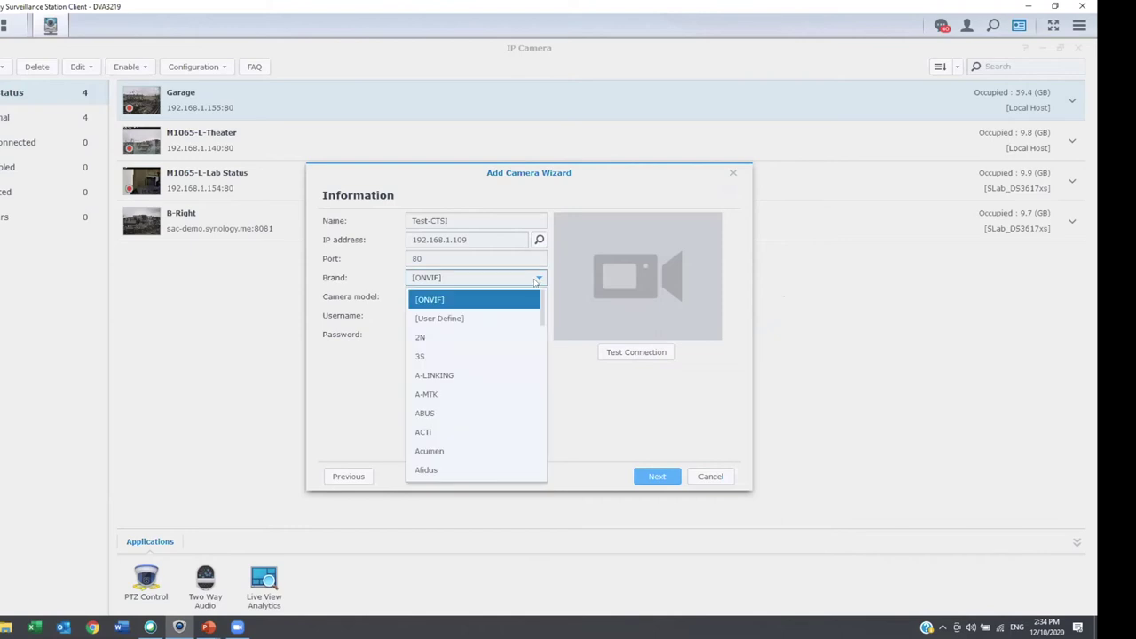
pyautogui.scroll(-1, 496, 415)
pyautogui.scroll(-2, 494, 417)
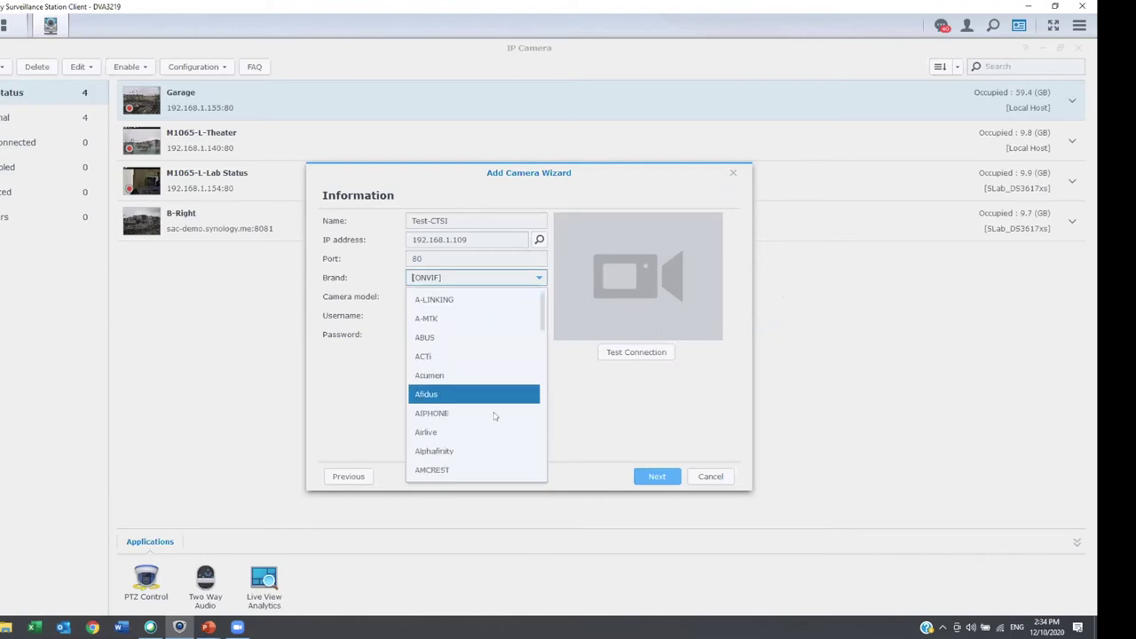
pyautogui.click(468, 440)
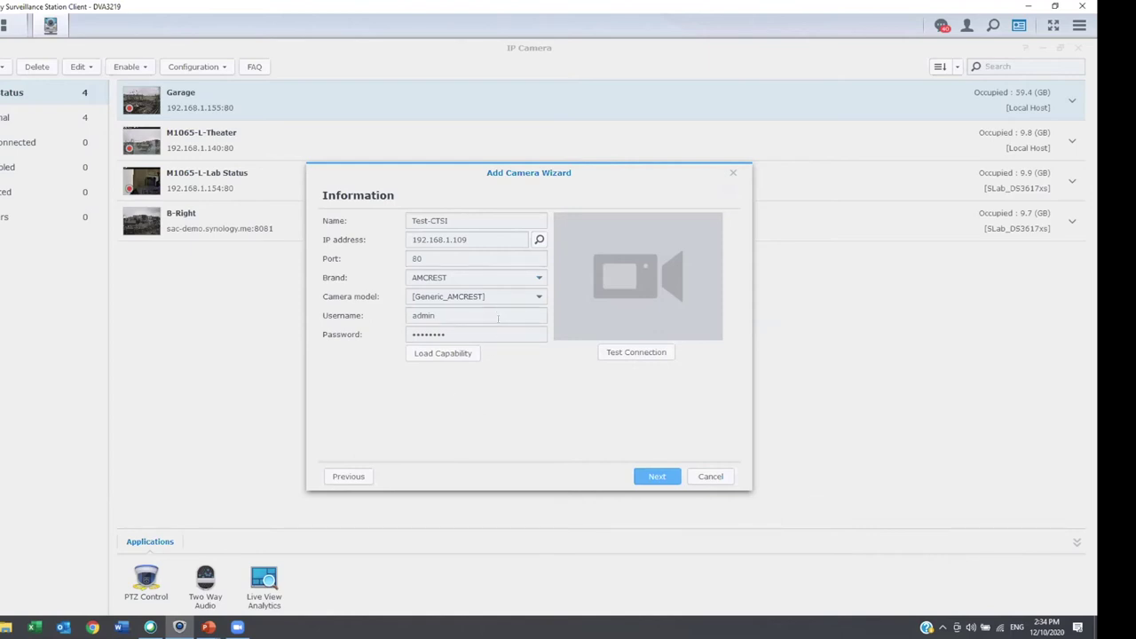
pyautogui.click(628, 354)
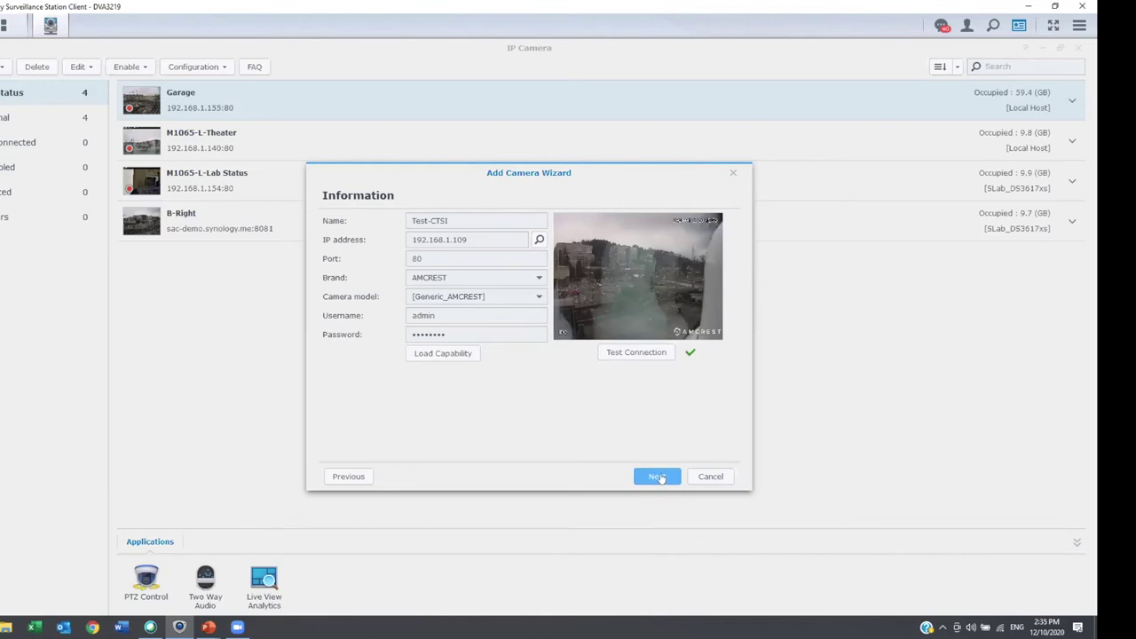
pyautogui.click(710, 477)
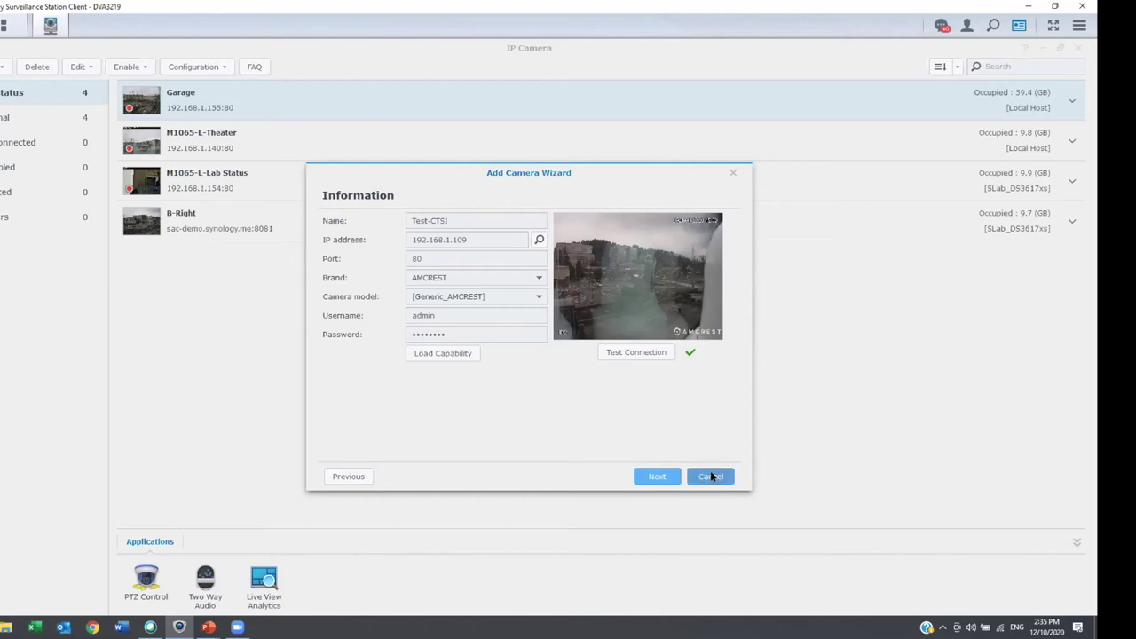
# Step: Open the B-Right camera's video settings for editing and check the available video formats, keeping H.264
pyautogui.click(201, 229)
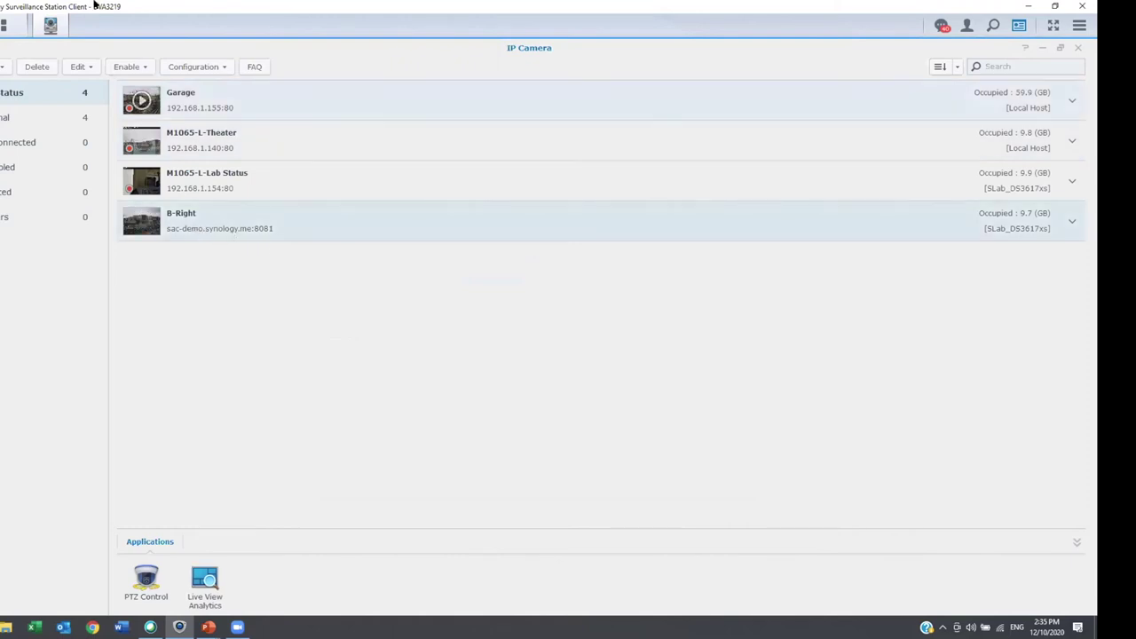
pyautogui.click(87, 70)
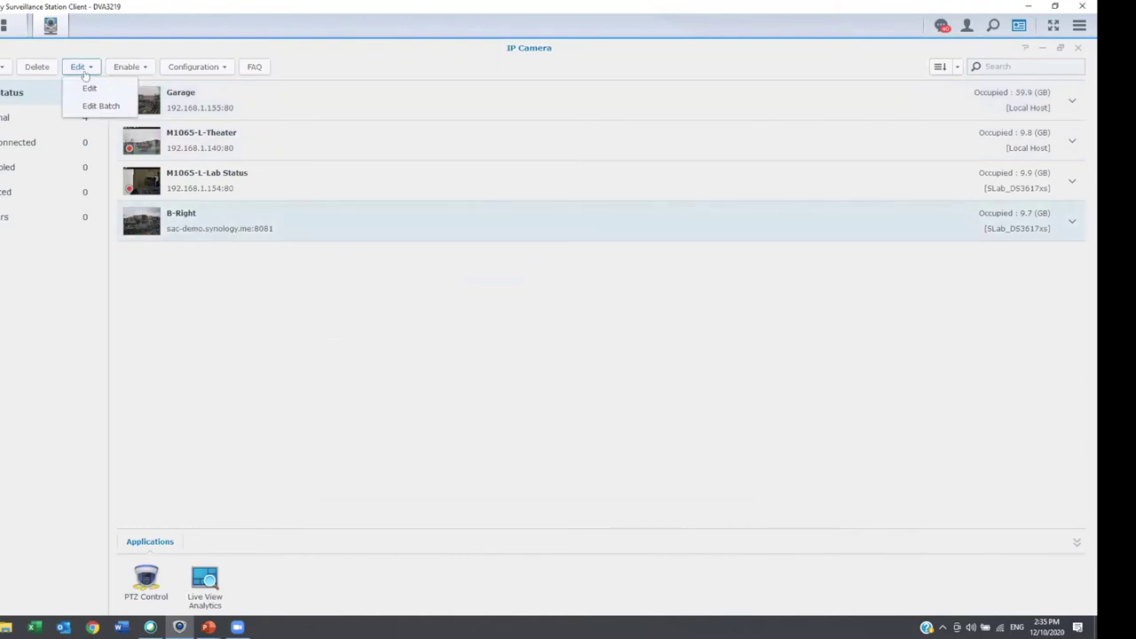
pyautogui.click(88, 89)
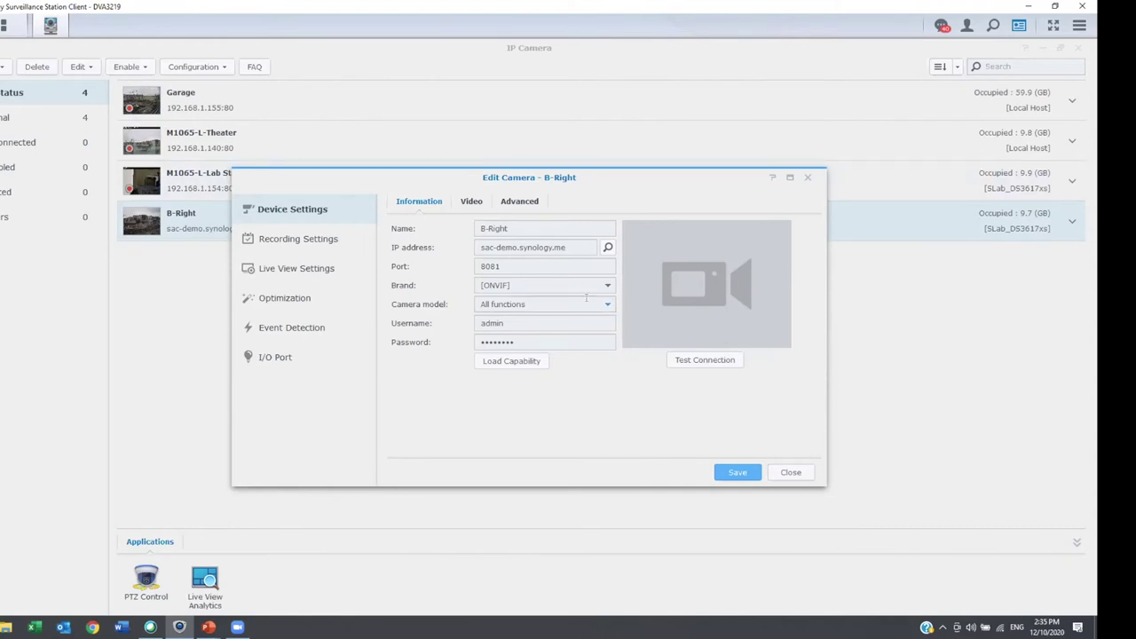
pyautogui.click(469, 204)
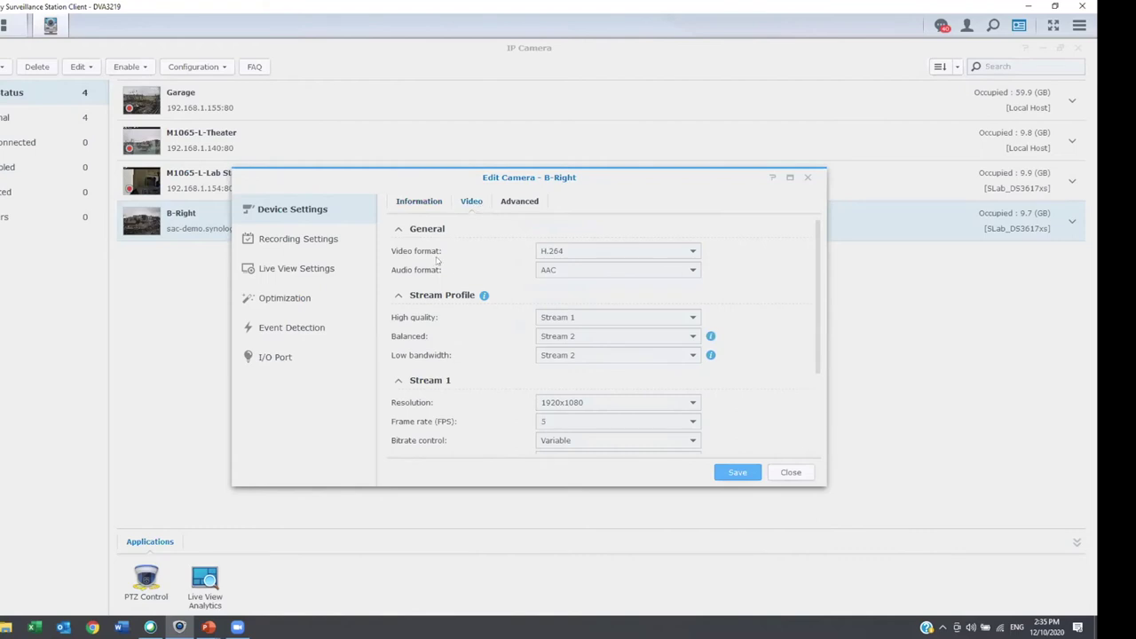
pyautogui.click(693, 253)
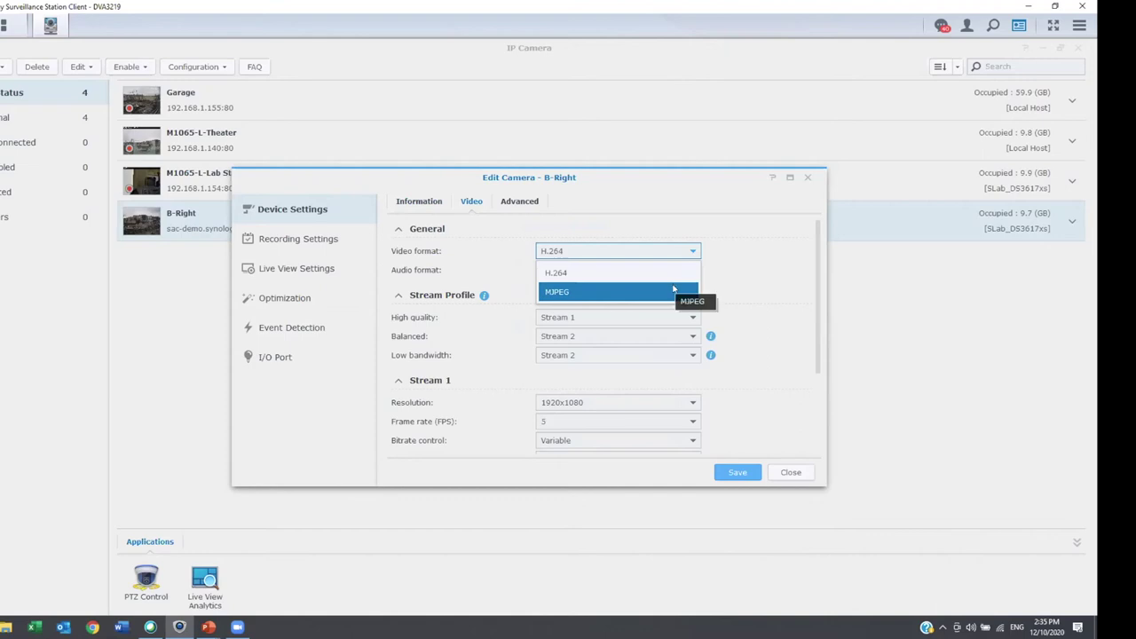
pyautogui.click(730, 273)
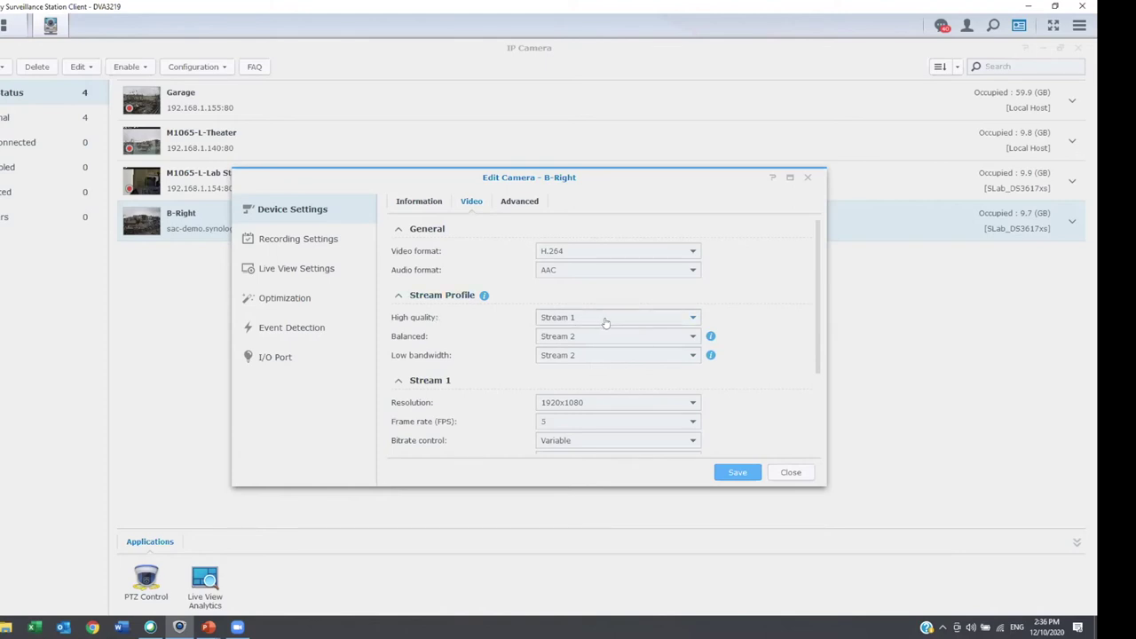
# Step: Set B-Right's Stream 1 to 1920x1080 resolution, 25 FPS and image quality 5 (Highest)
pyautogui.scroll(-1, 743, 391)
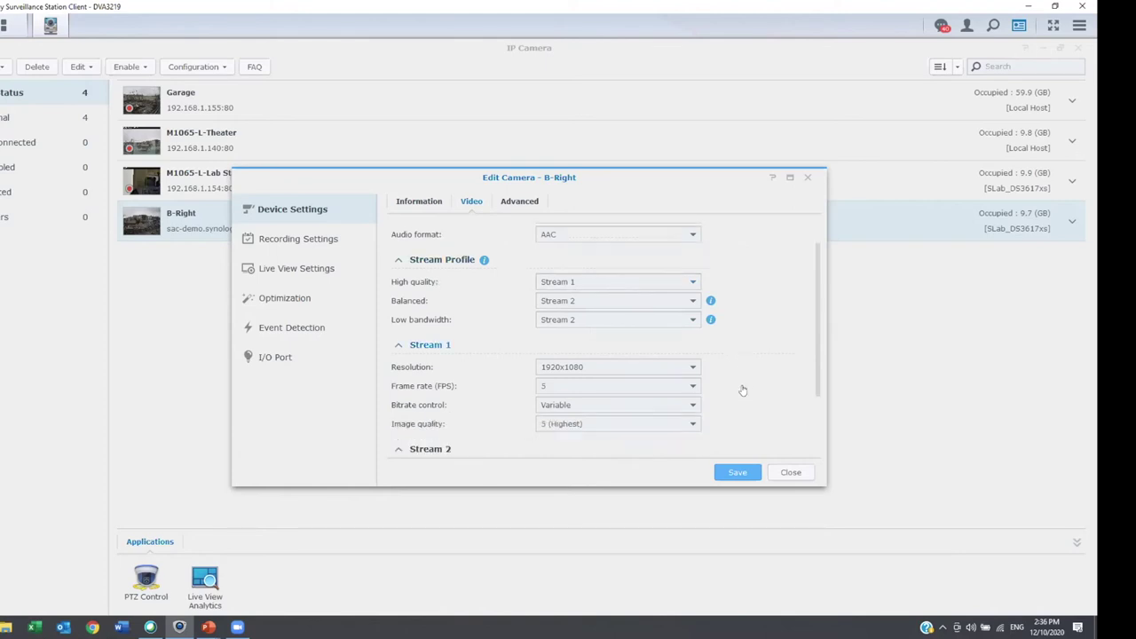
pyautogui.scroll(-1, 743, 391)
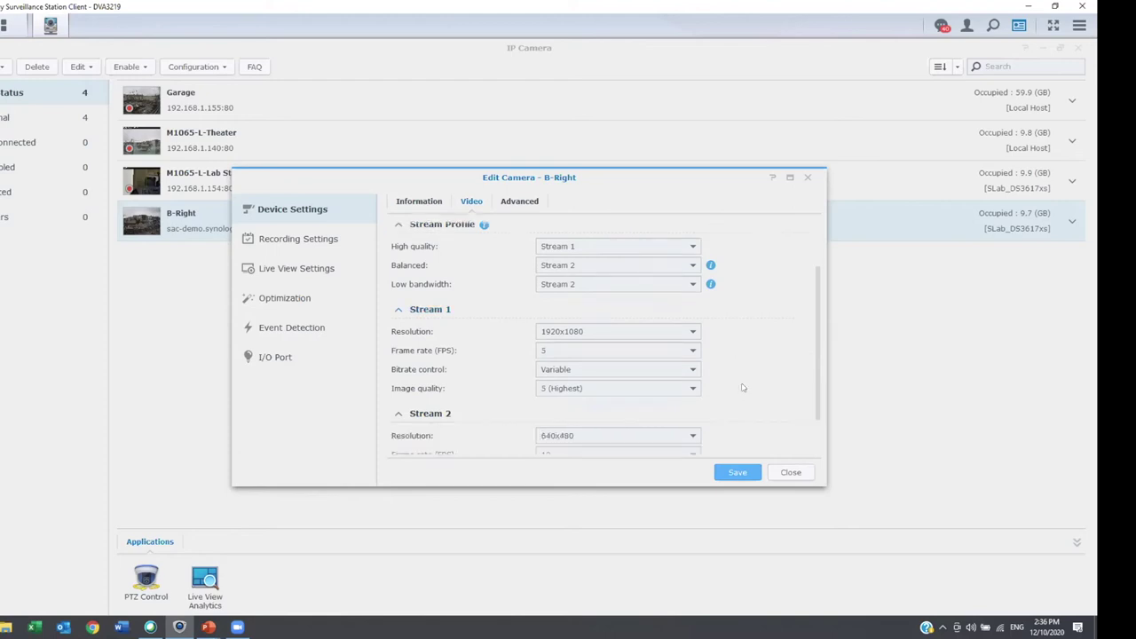
pyautogui.scroll(-1, 742, 388)
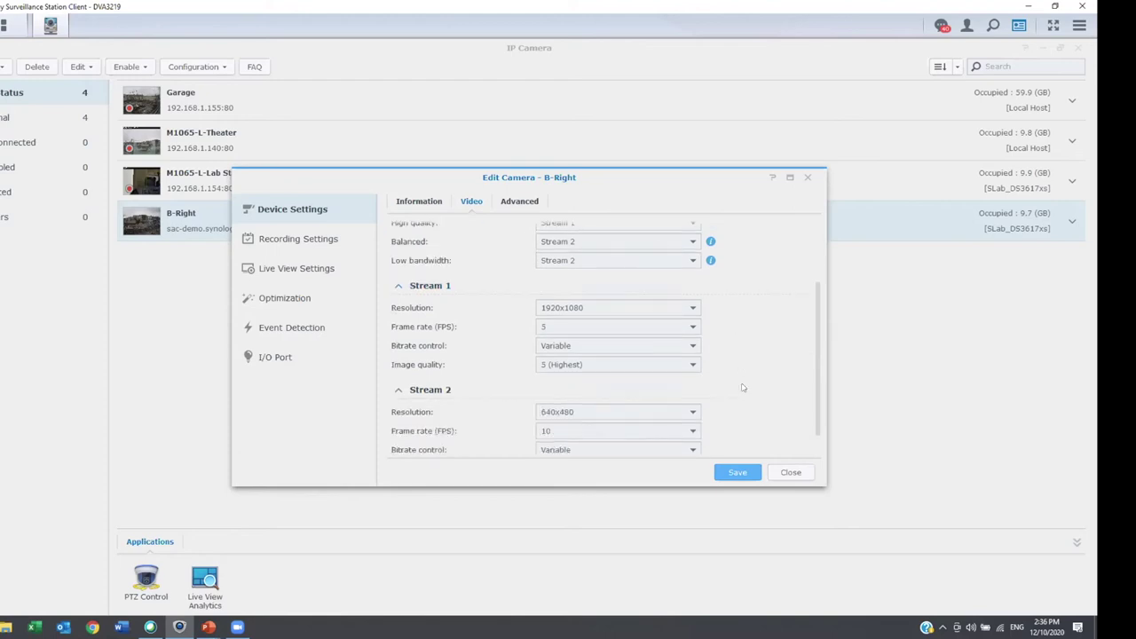
pyautogui.click(694, 308)
pyautogui.click(629, 369)
pyautogui.click(560, 327)
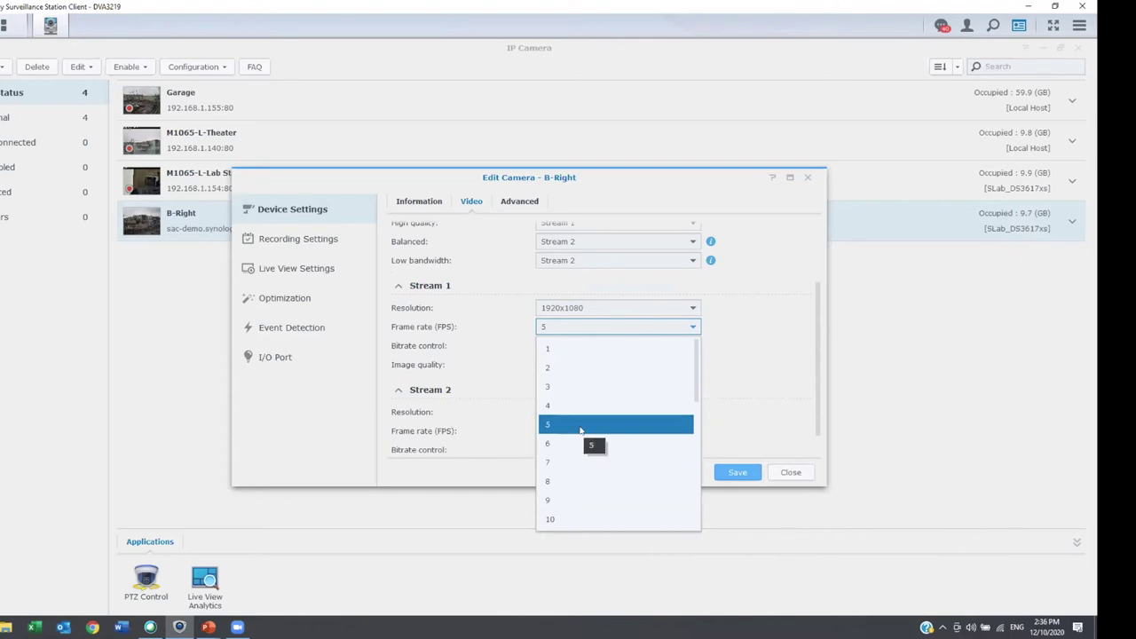
pyautogui.scroll(-4, 586, 443)
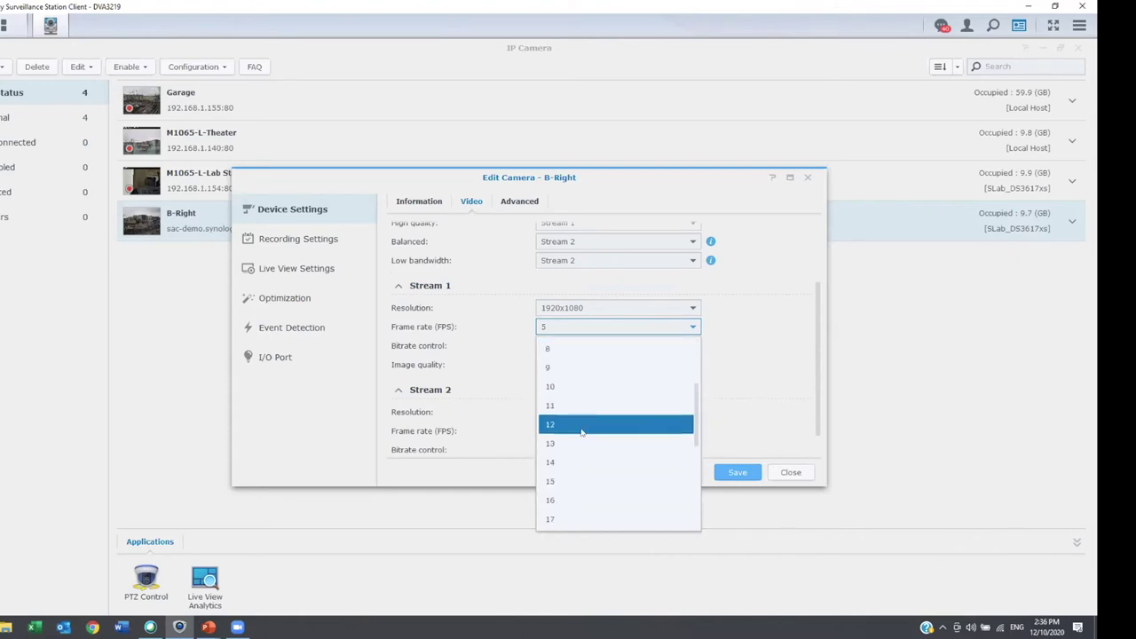
pyautogui.scroll(-1, 593, 477)
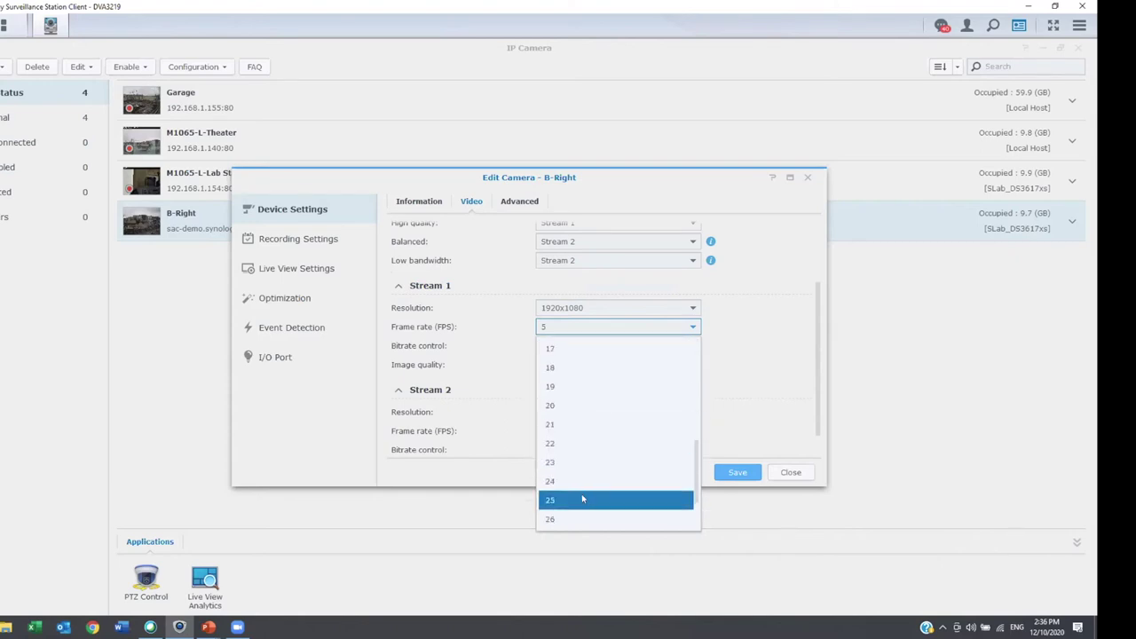
pyautogui.click(582, 500)
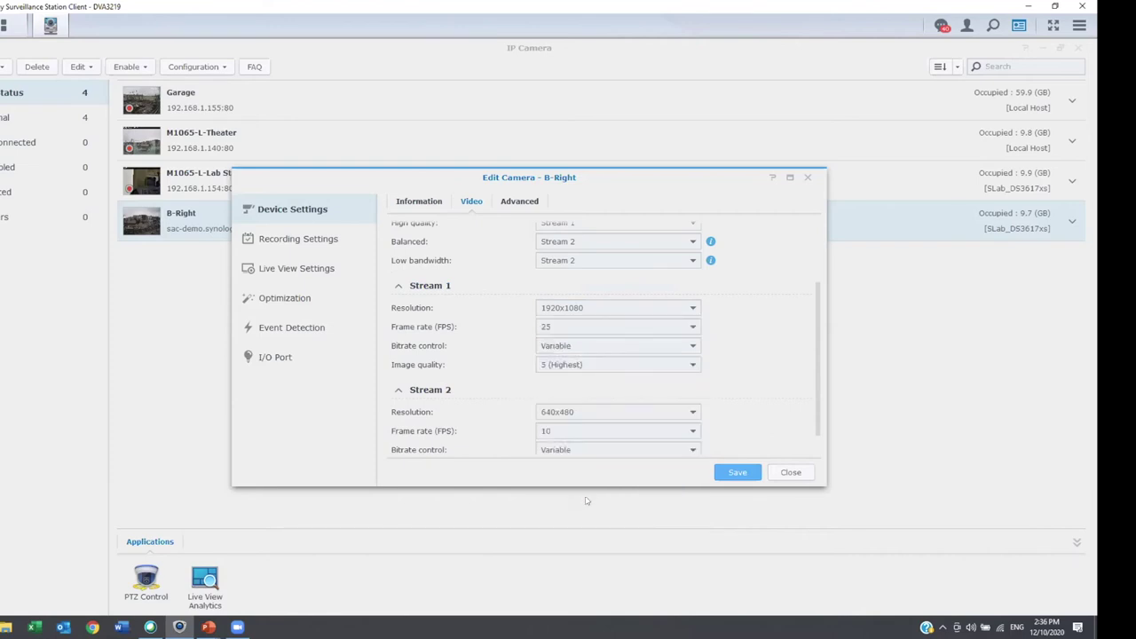
pyautogui.click(576, 373)
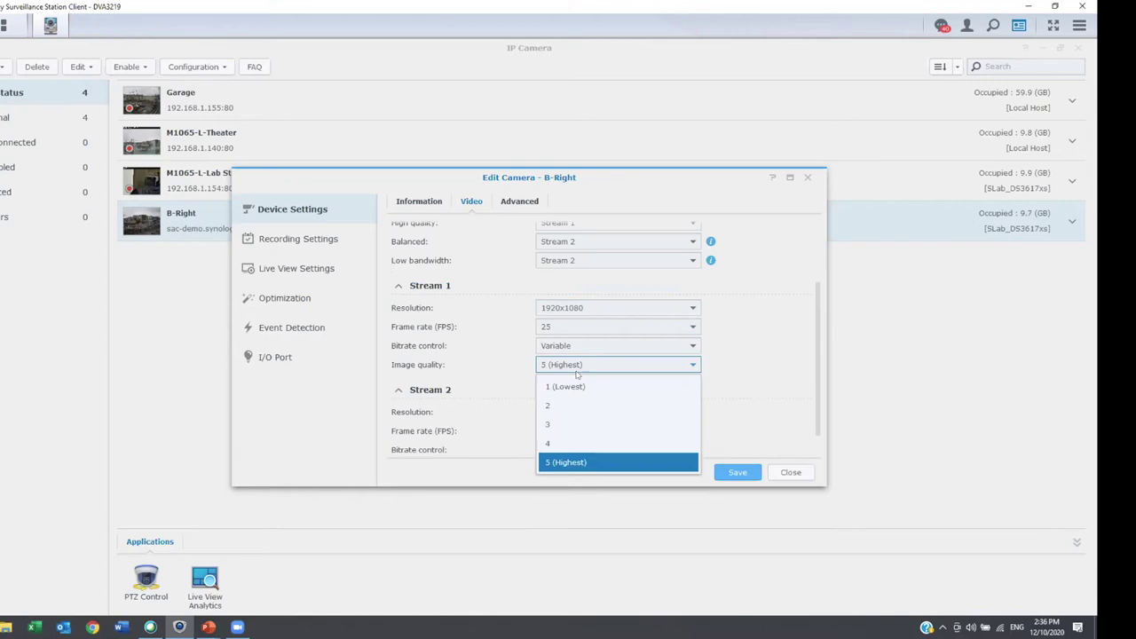
pyautogui.click(570, 462)
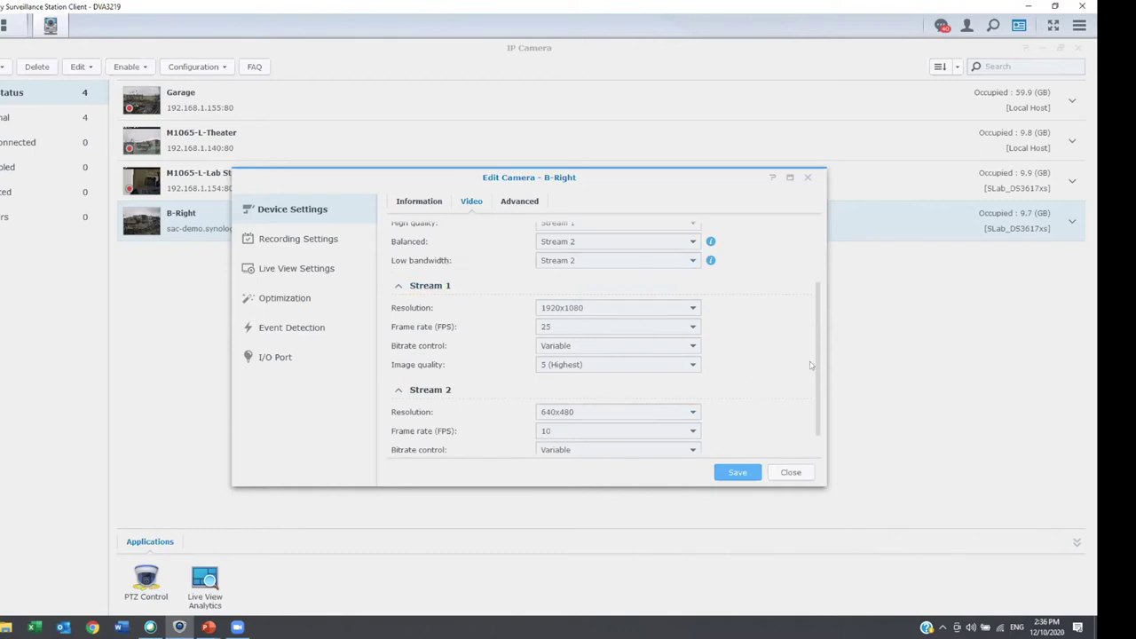
# Step: Set B-Right's Stream 2 to 640x480 resolution and a frame rate of 15 FPS
pyautogui.scroll(-1, 810, 364)
pyautogui.click(688, 381)
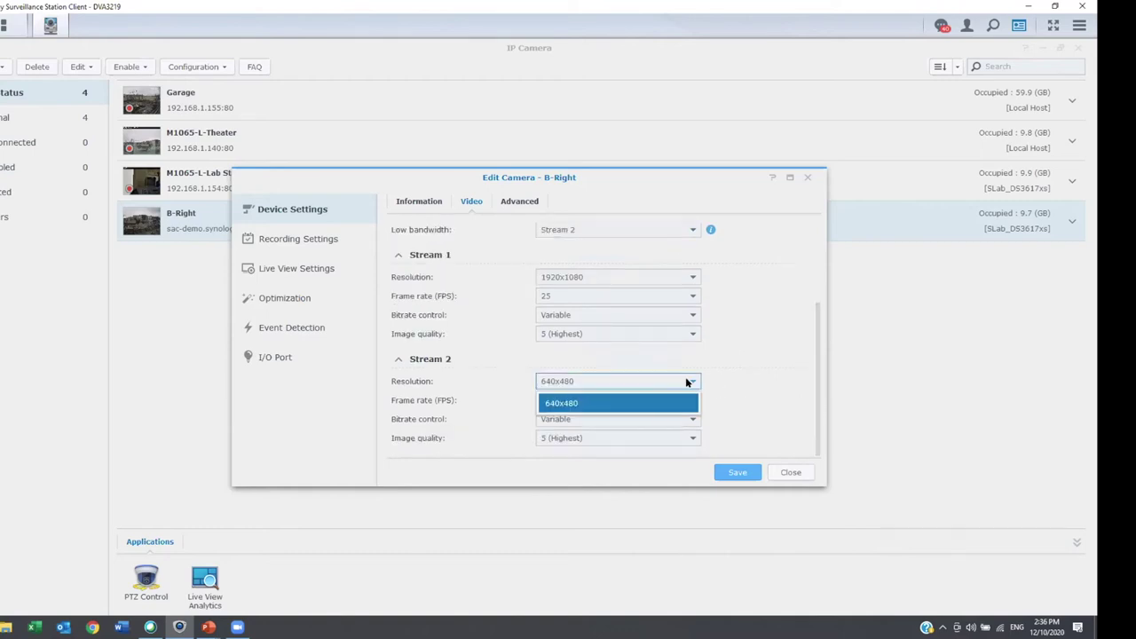
pyautogui.click(575, 406)
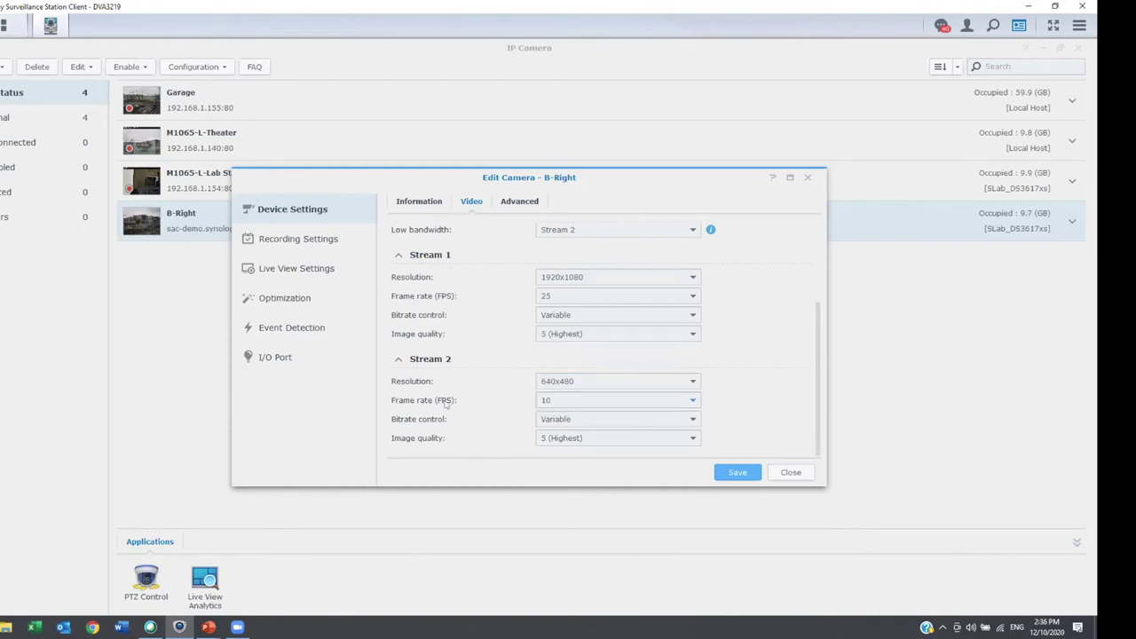
pyautogui.click(548, 404)
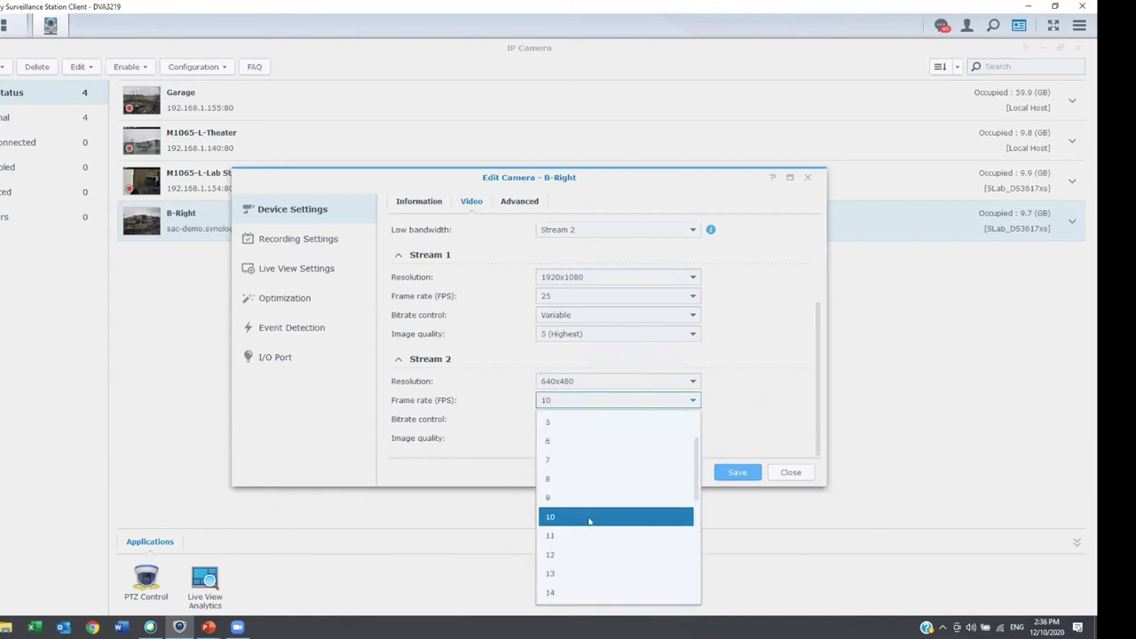
pyautogui.scroll(-1, 588, 568)
pyautogui.scroll(-1, 586, 568)
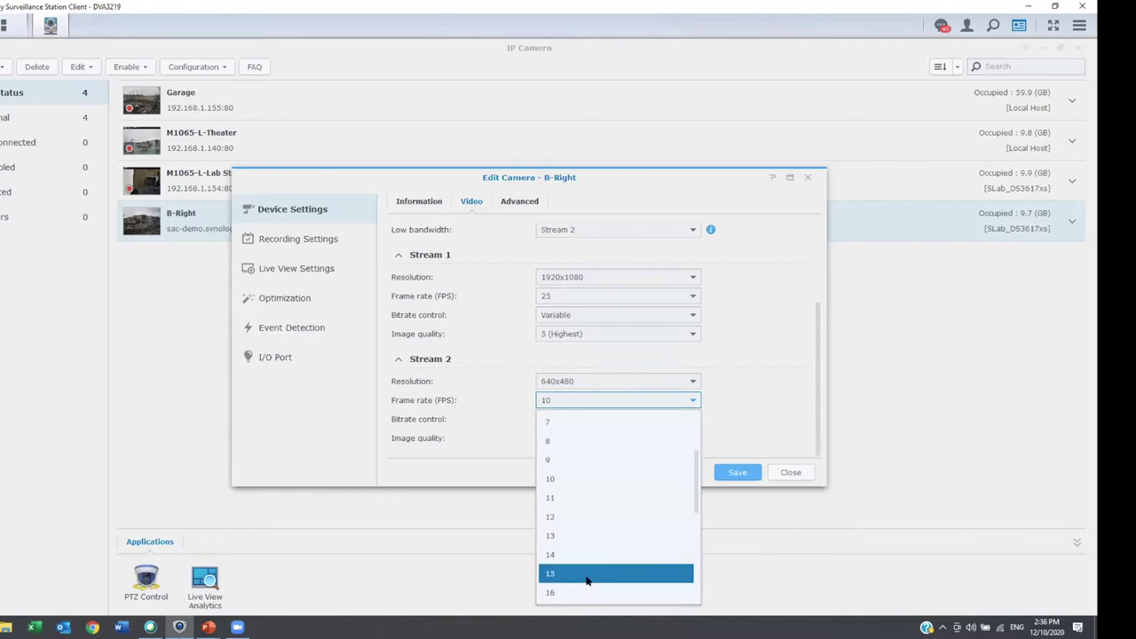
pyautogui.click(580, 575)
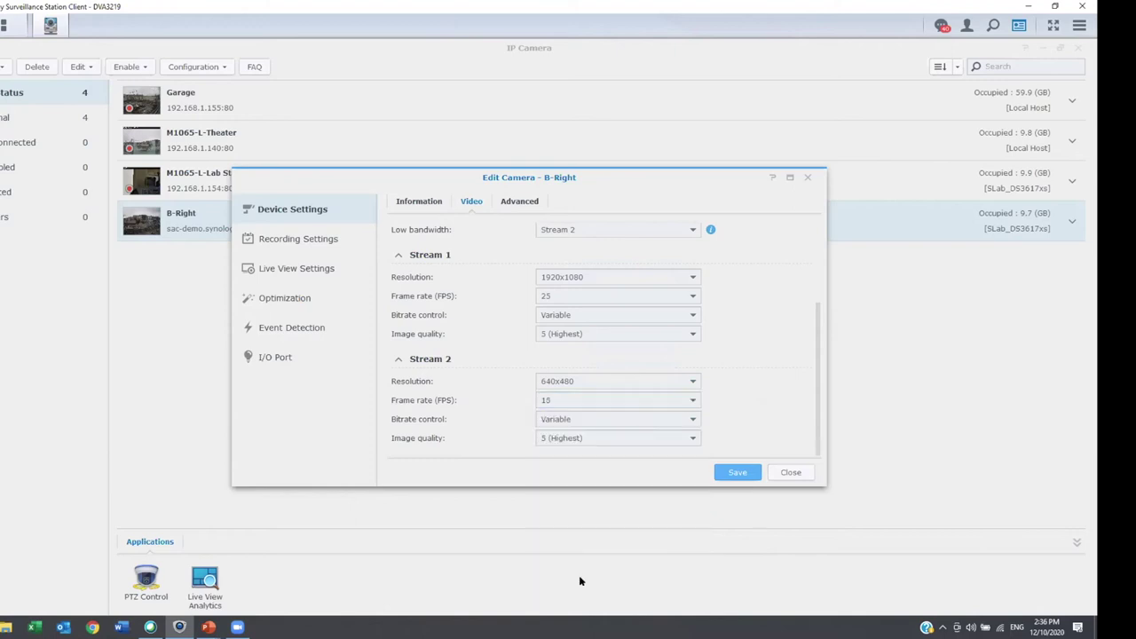
# Step: Check B-Right's Stream 2 image quality options and its advanced device settings
pyautogui.click(581, 438)
pyautogui.click(584, 459)
pyautogui.click(515, 202)
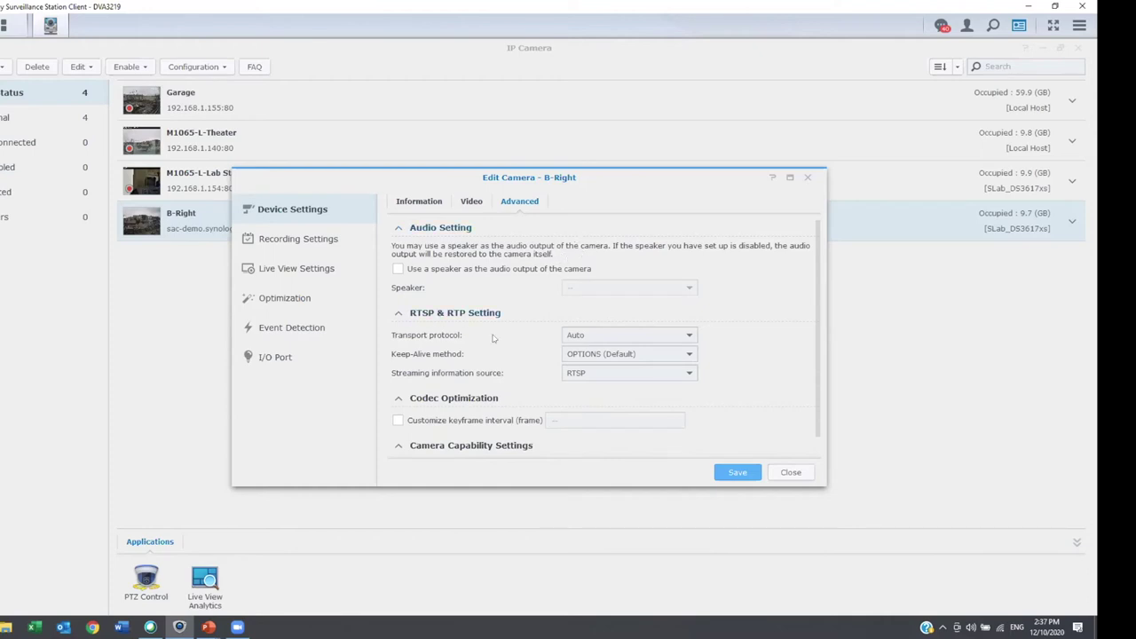
# Step: Set B-Right's scheduled recording streams to Low bandwidth for Continuous and High quality for Motion Detection
pyautogui.click(309, 243)
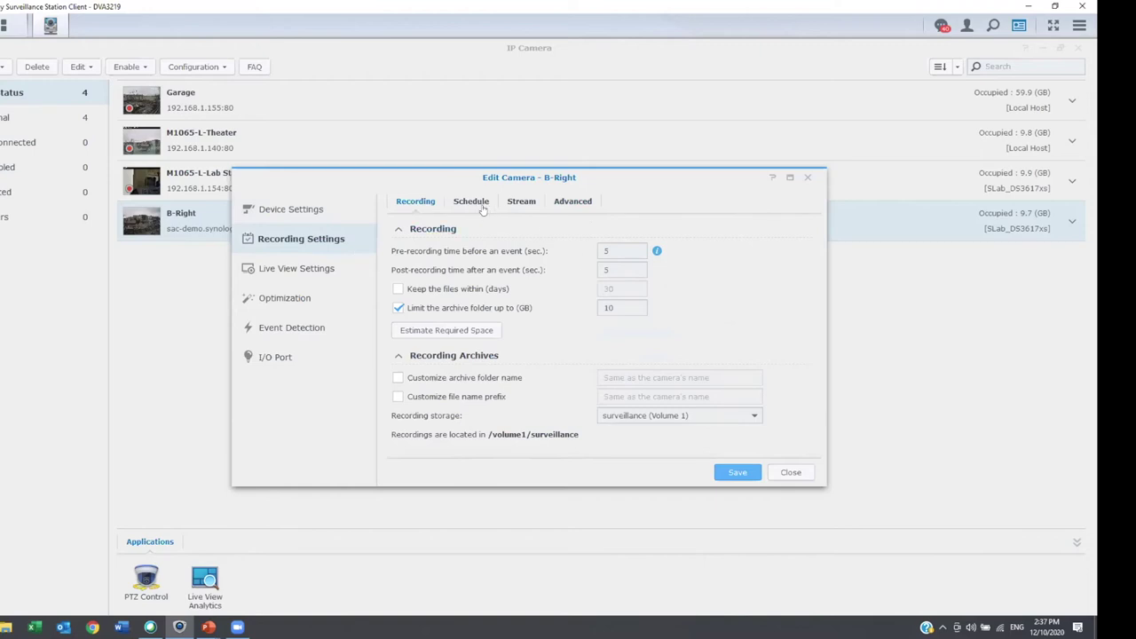
pyautogui.click(519, 204)
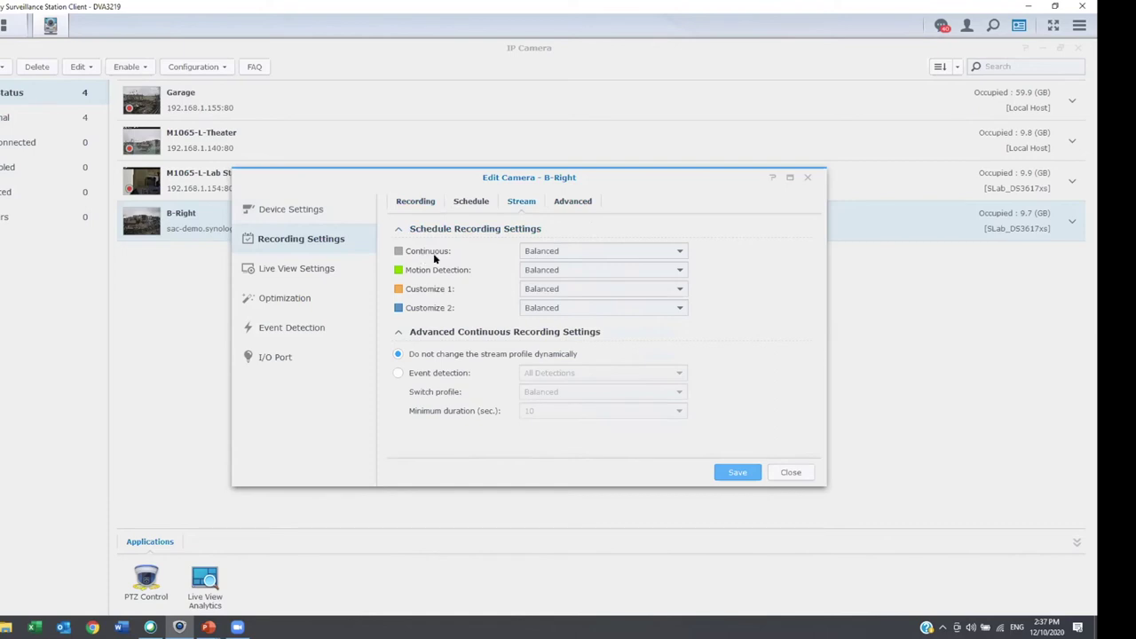
pyautogui.click(613, 253)
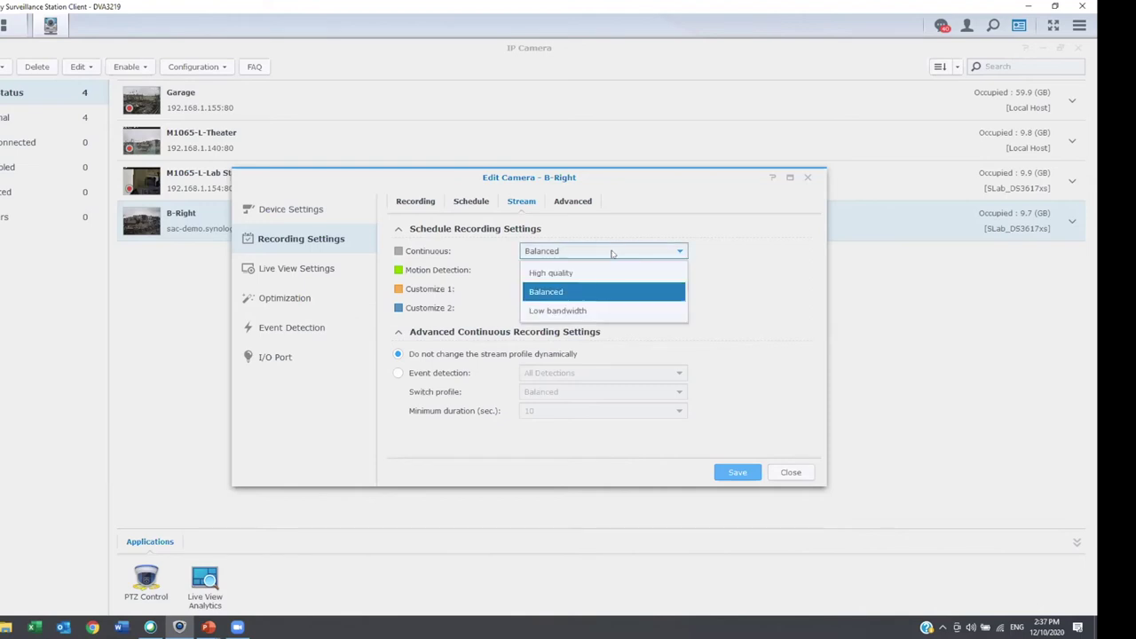
pyautogui.click(579, 311)
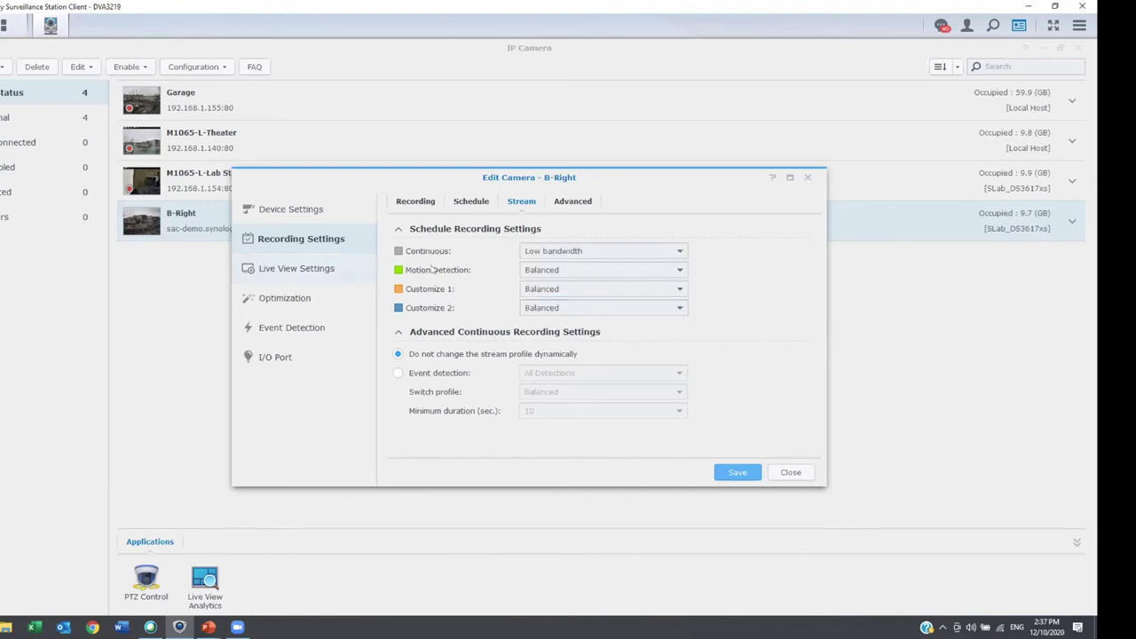
pyautogui.click(554, 272)
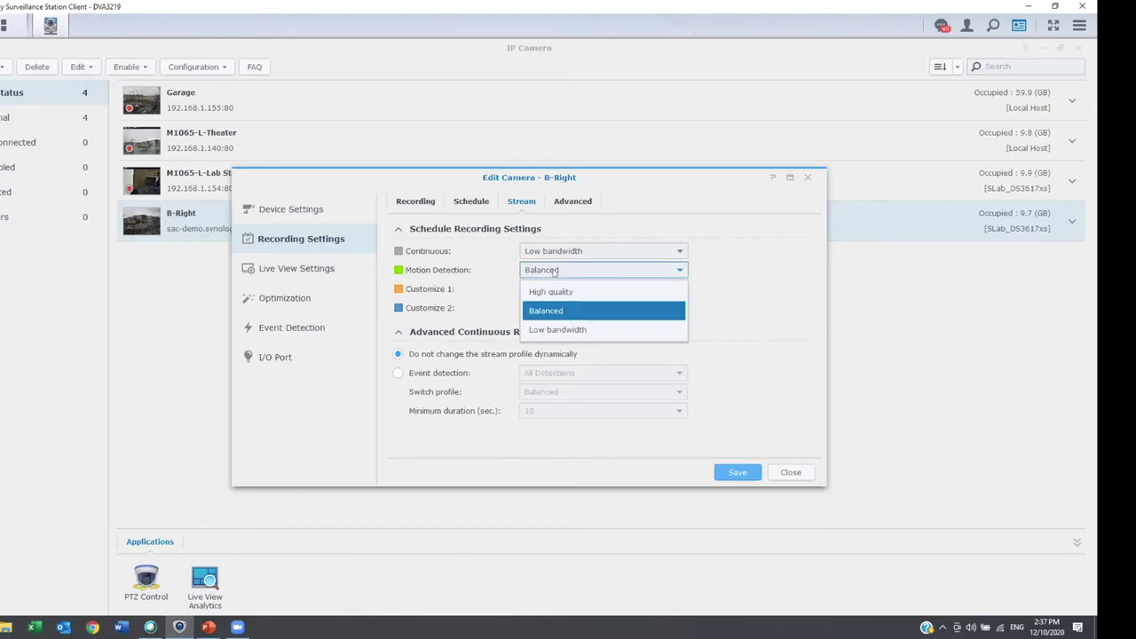
pyautogui.click(551, 292)
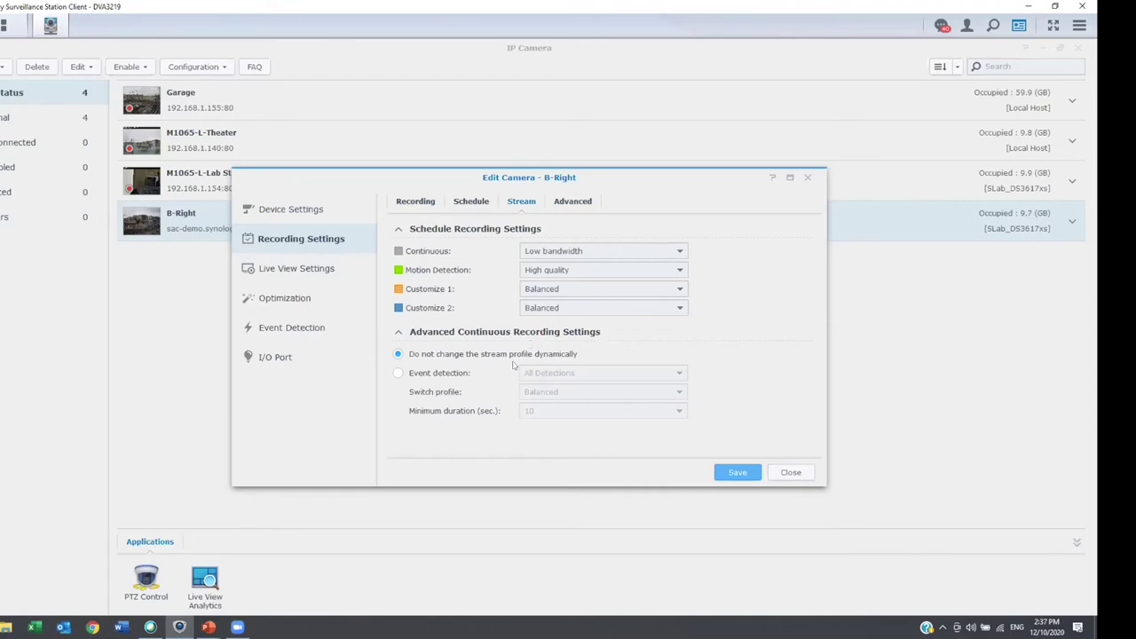
# Step: Make continuous recording switch to the High quality profile on all event detections, with a minimum duration of 30 seconds
pyautogui.click(396, 372)
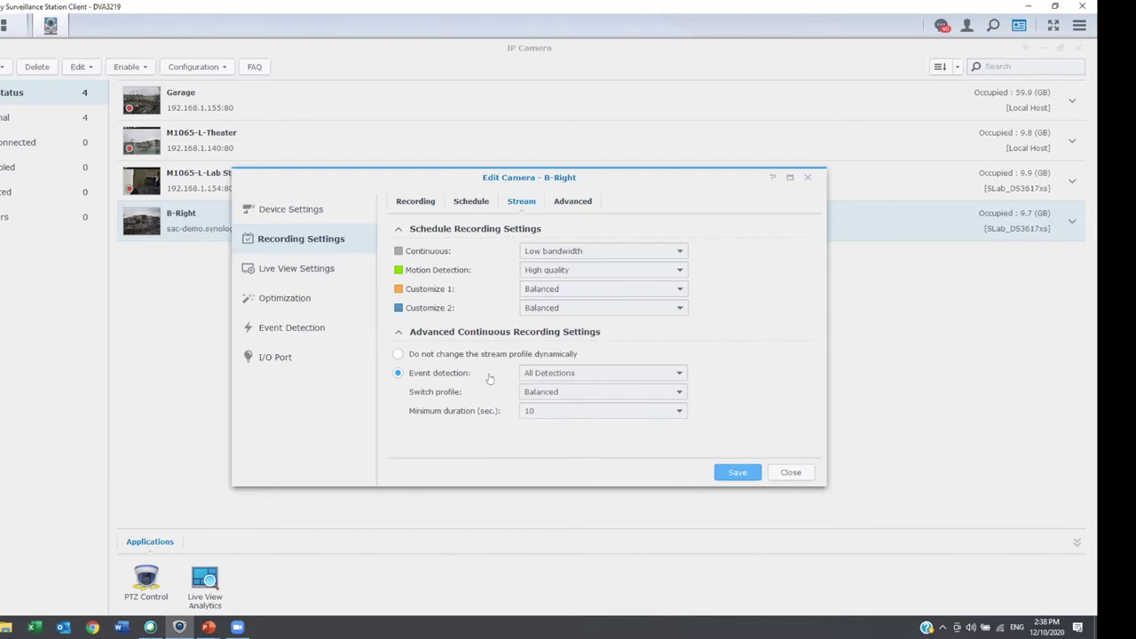
pyautogui.click(676, 373)
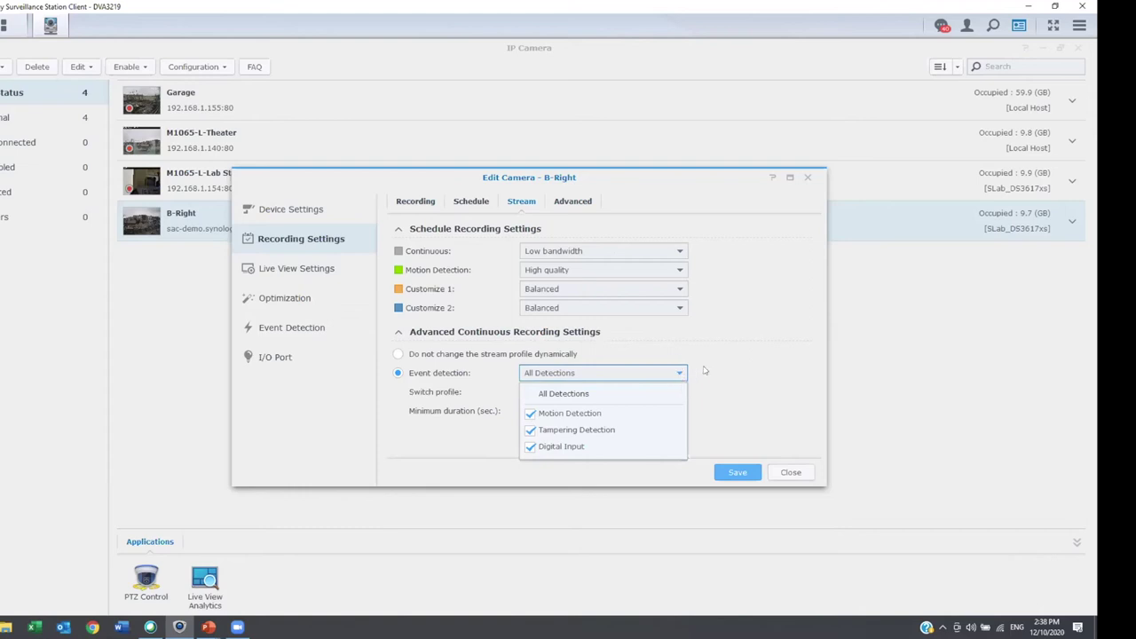
pyautogui.click(703, 373)
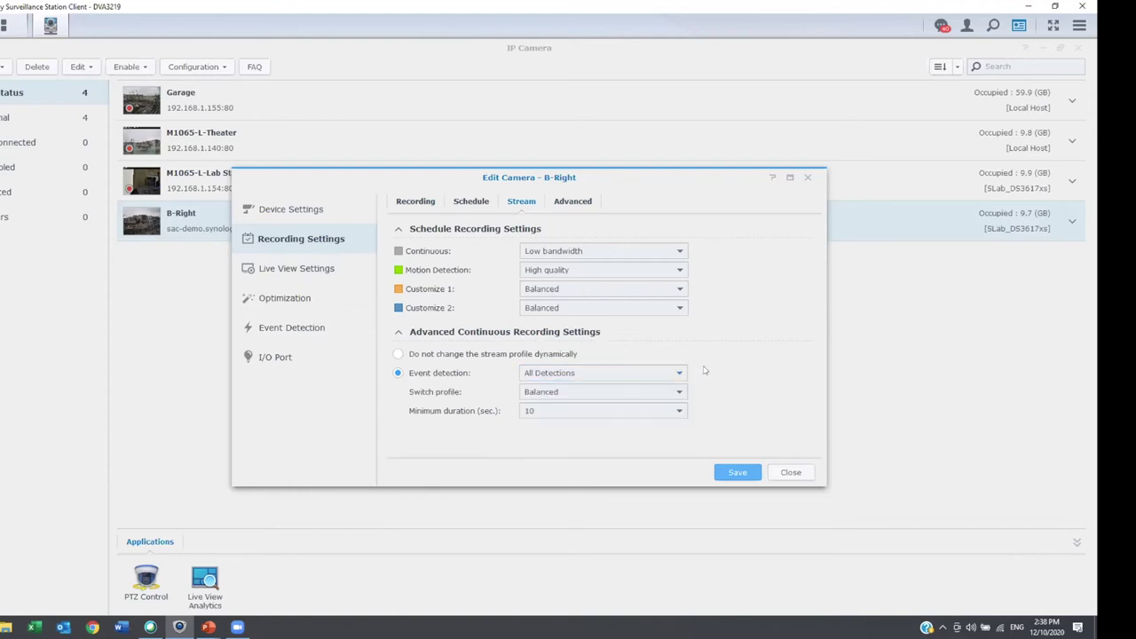
pyautogui.click(578, 392)
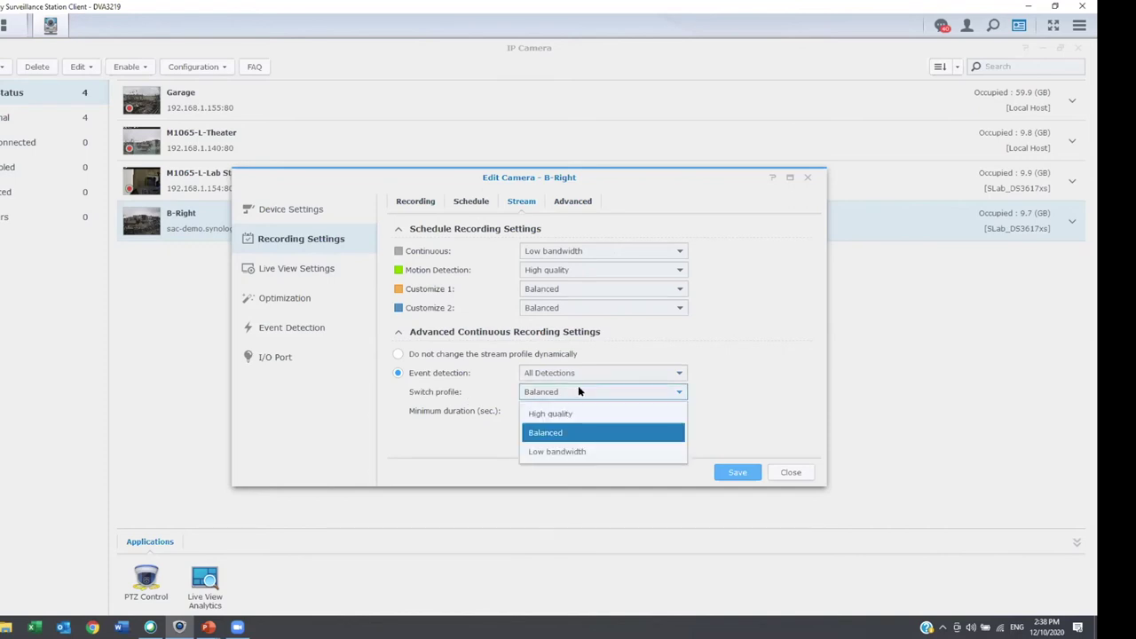
pyautogui.click(568, 415)
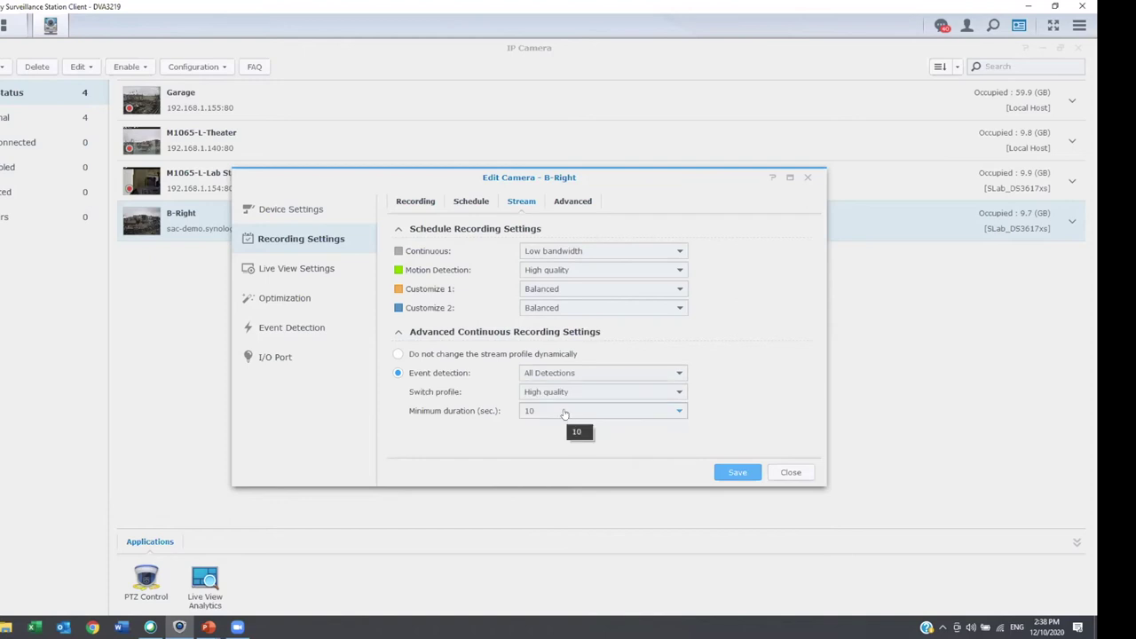
pyautogui.click(565, 413)
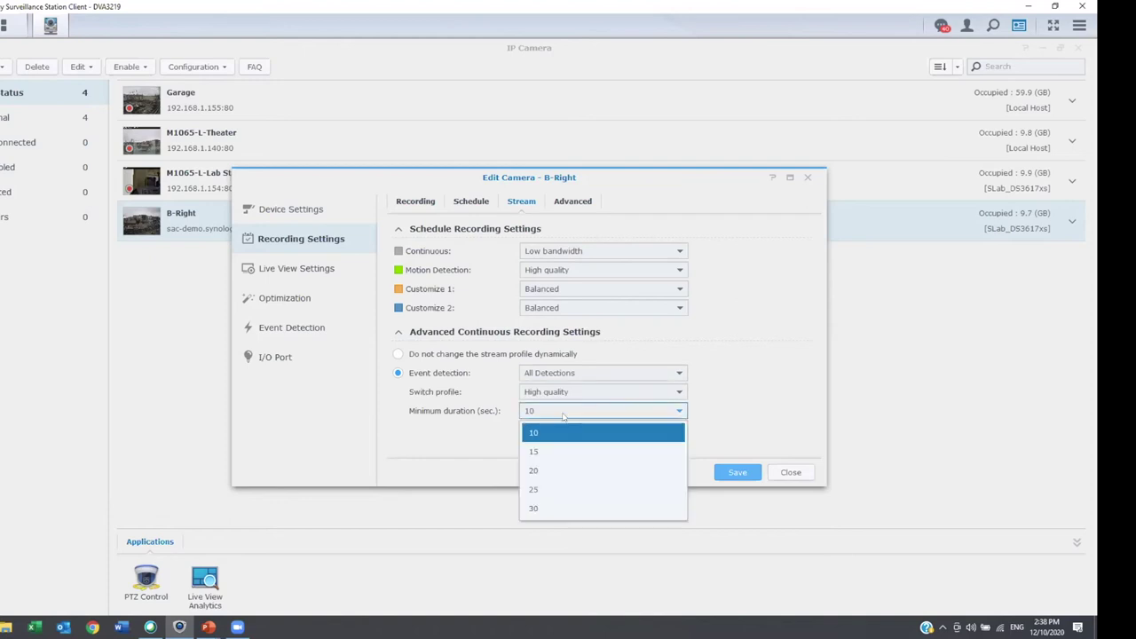
pyautogui.click(541, 507)
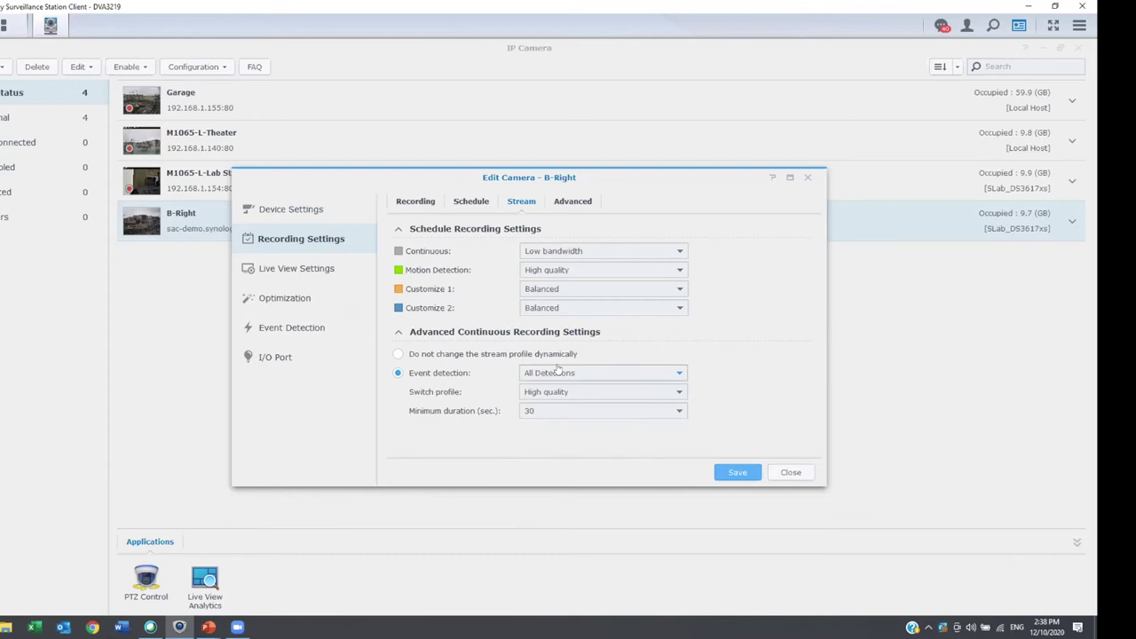
# Step: Erase the recording schedule from about 3:00 to 17:00 on Friday and Saturday, and close the camera editor
pyautogui.click(467, 203)
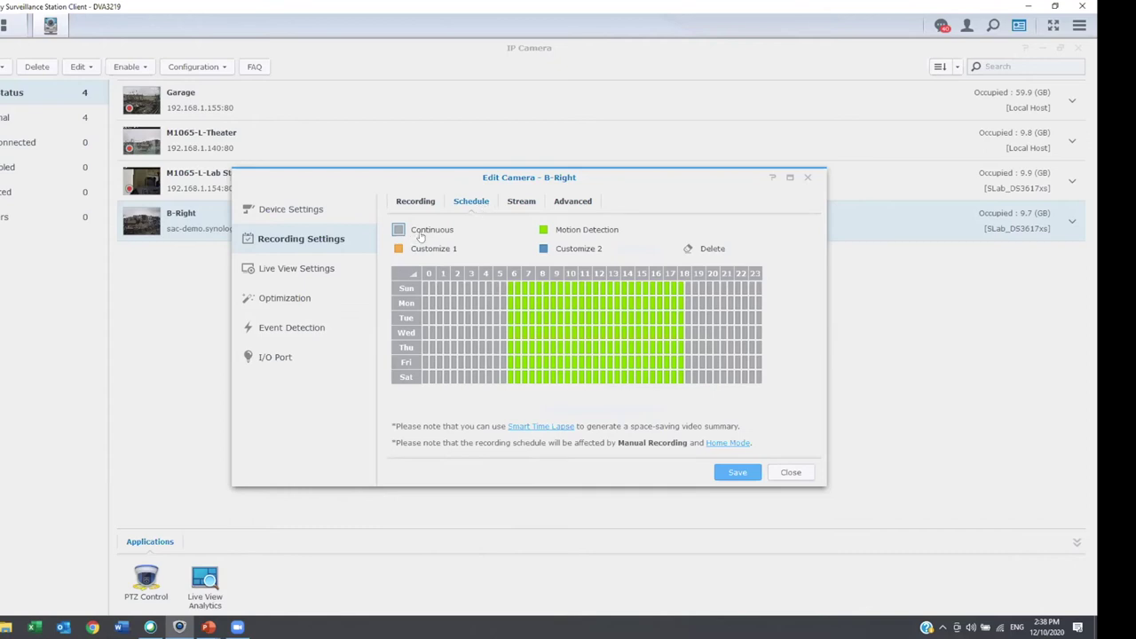
pyautogui.click(438, 274)
pyautogui.click(691, 250)
pyautogui.click(791, 472)
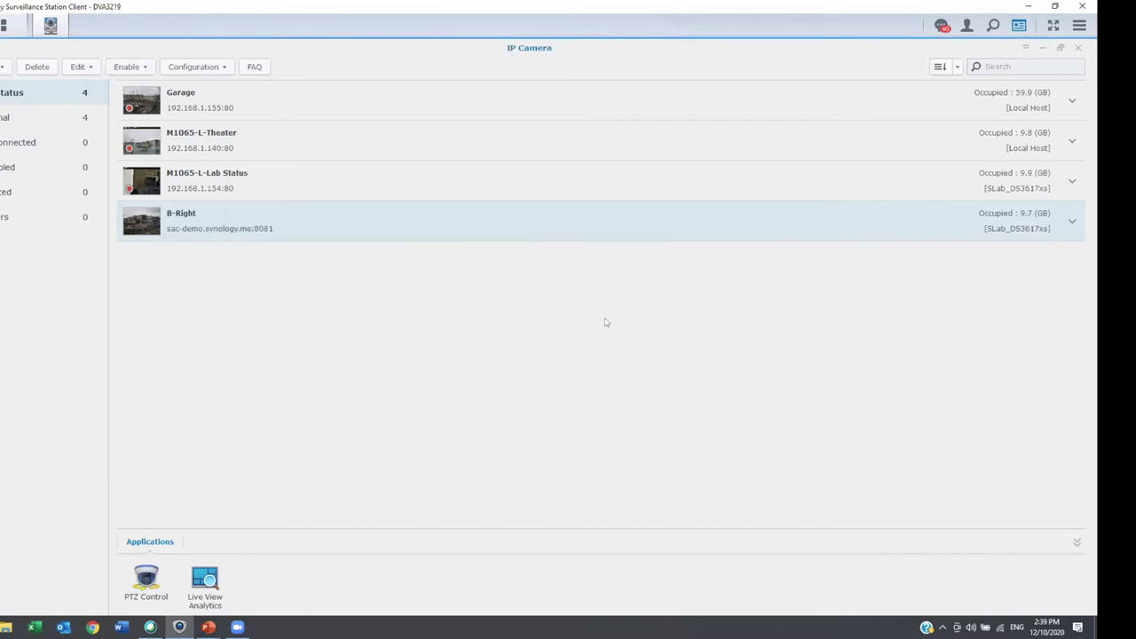
# Step: Reopen the B-Right camera for editing and go to its event detection settings, discarding the unsaved recording changes
pyautogui.click(79, 68)
pyautogui.click(90, 88)
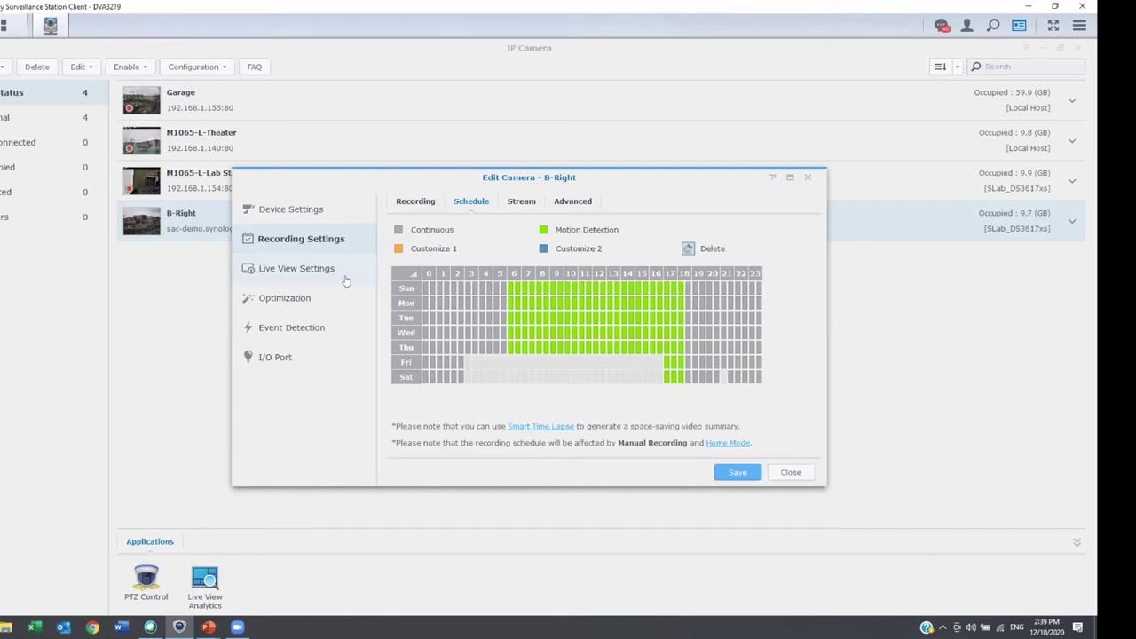
pyautogui.click(315, 328)
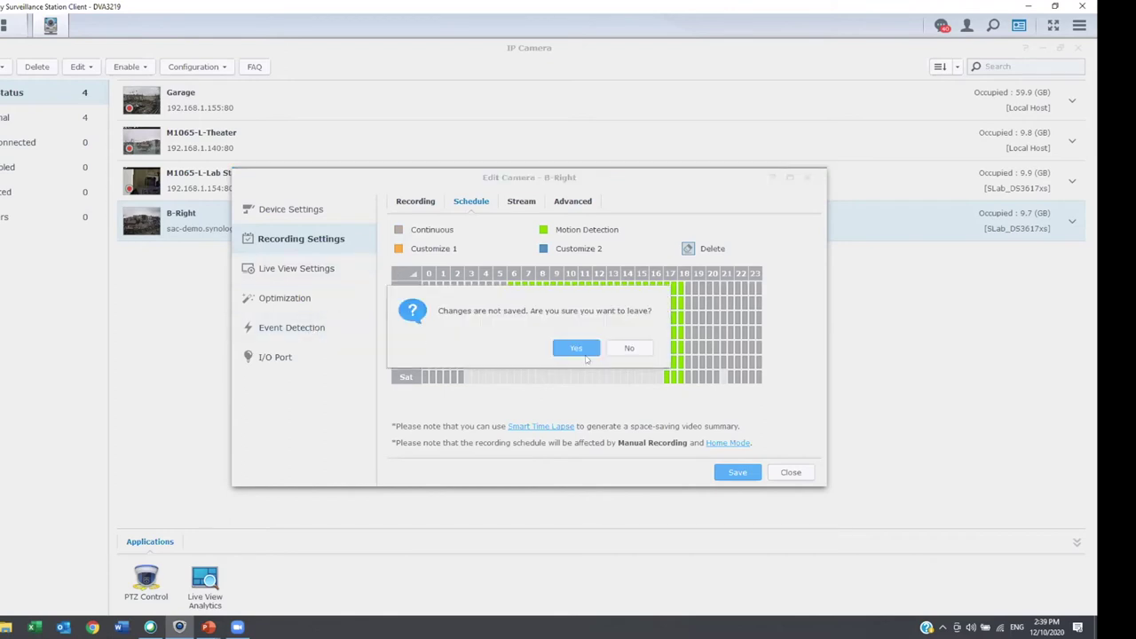
pyautogui.click(576, 348)
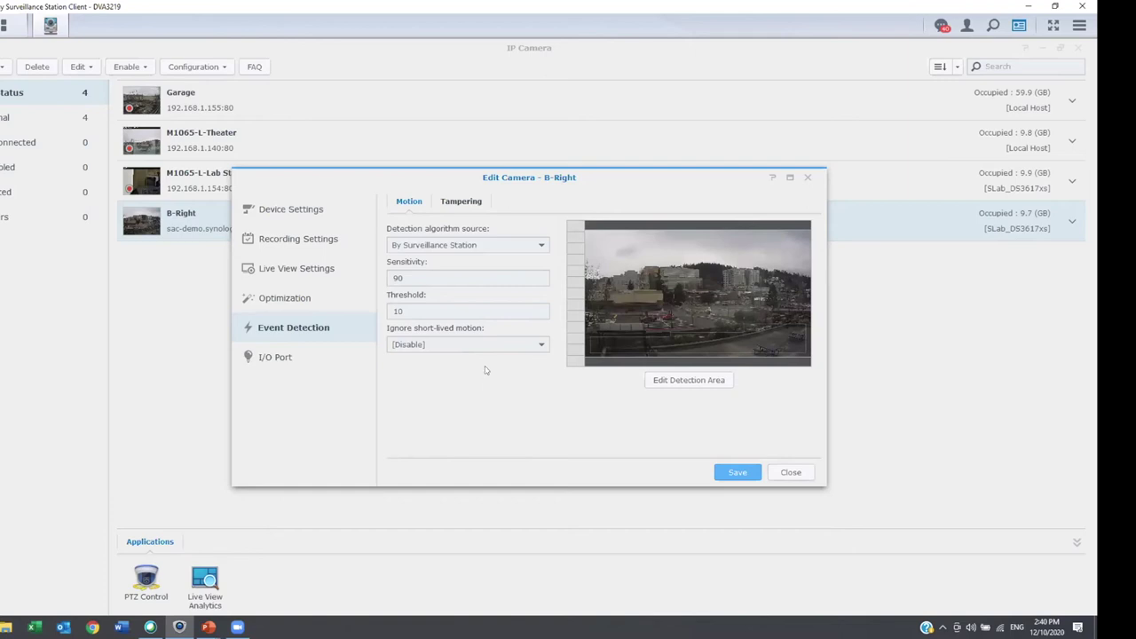
# Step: Keep motion detection by Surveillance Station, set its threshold to 30 and ignore short-lived motion of 5 seconds
pyautogui.click(542, 244)
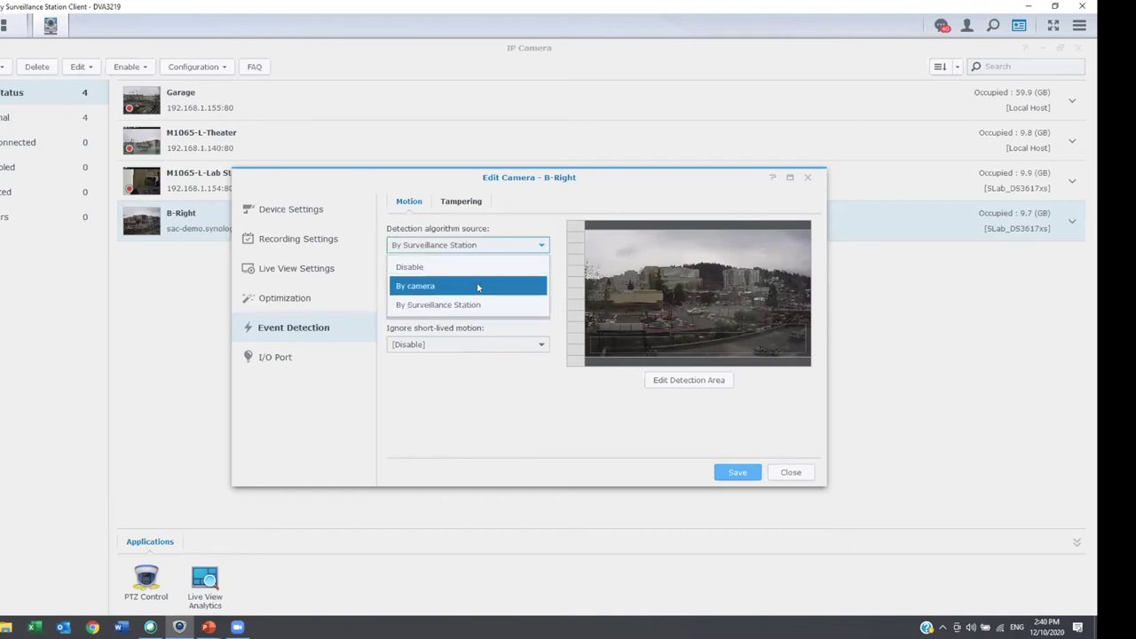
pyautogui.click(479, 380)
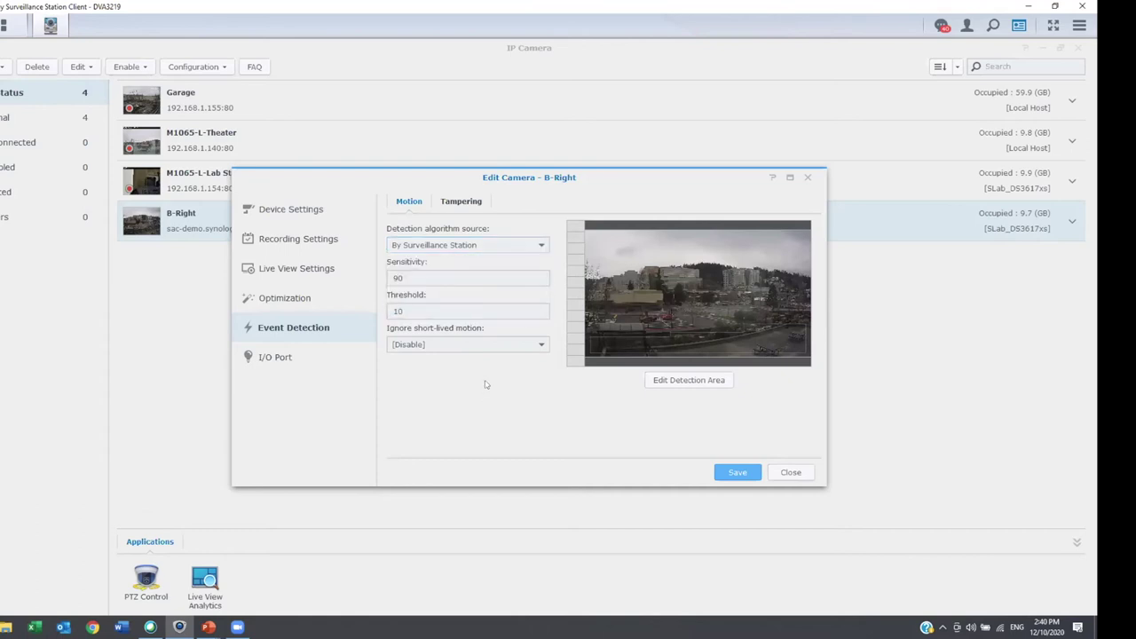
pyautogui.click(412, 276)
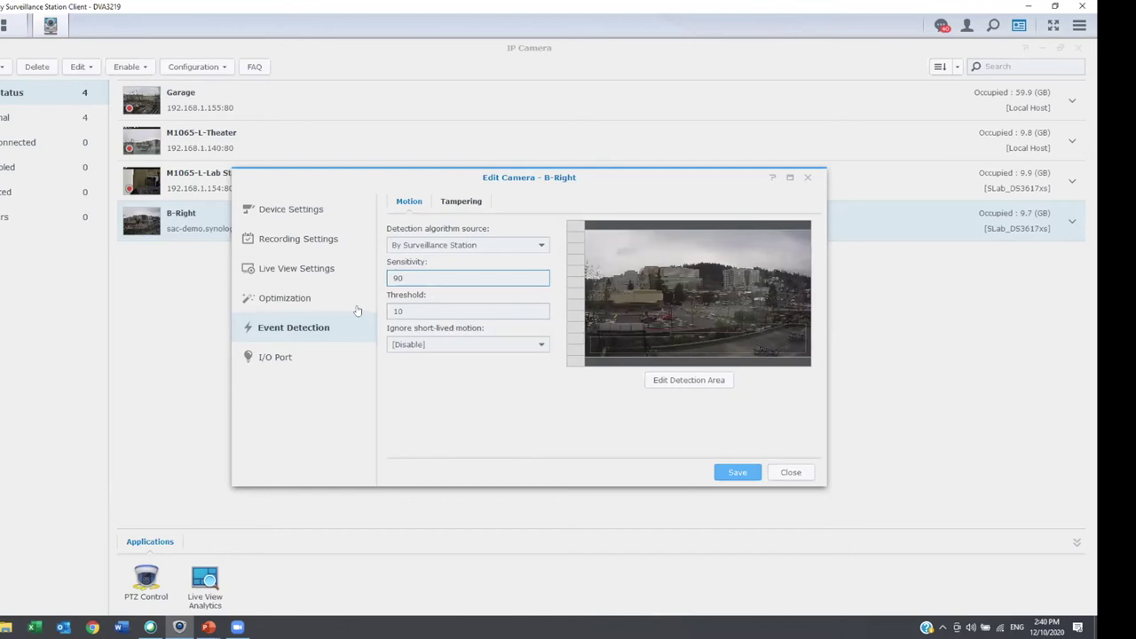
pyautogui.press('Tab')
pyautogui.write('30')
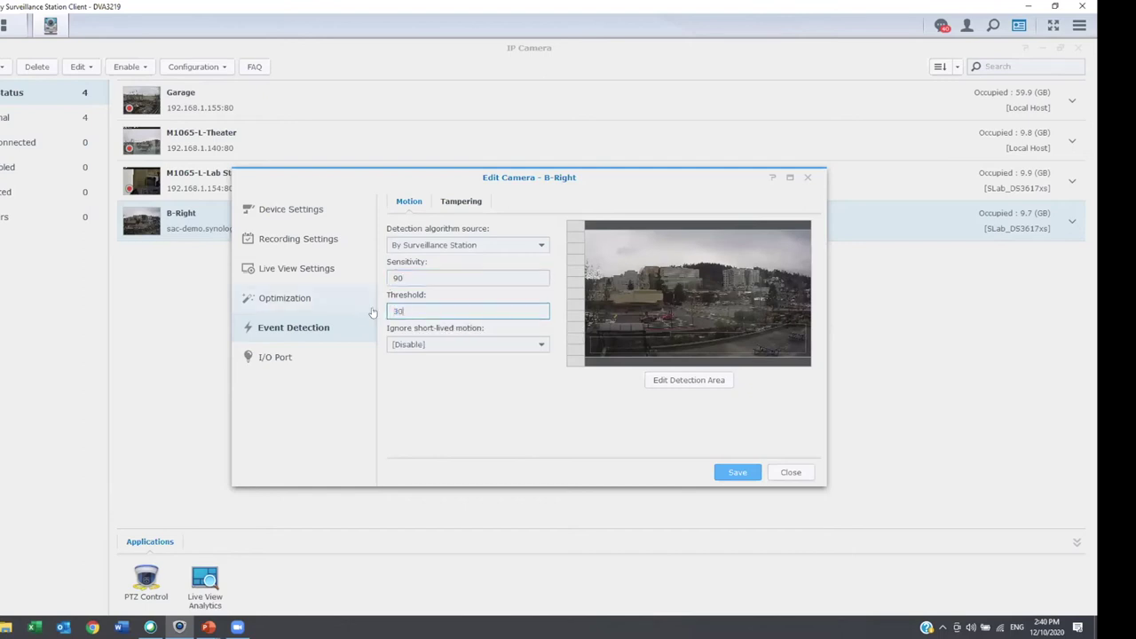
pyautogui.click(440, 404)
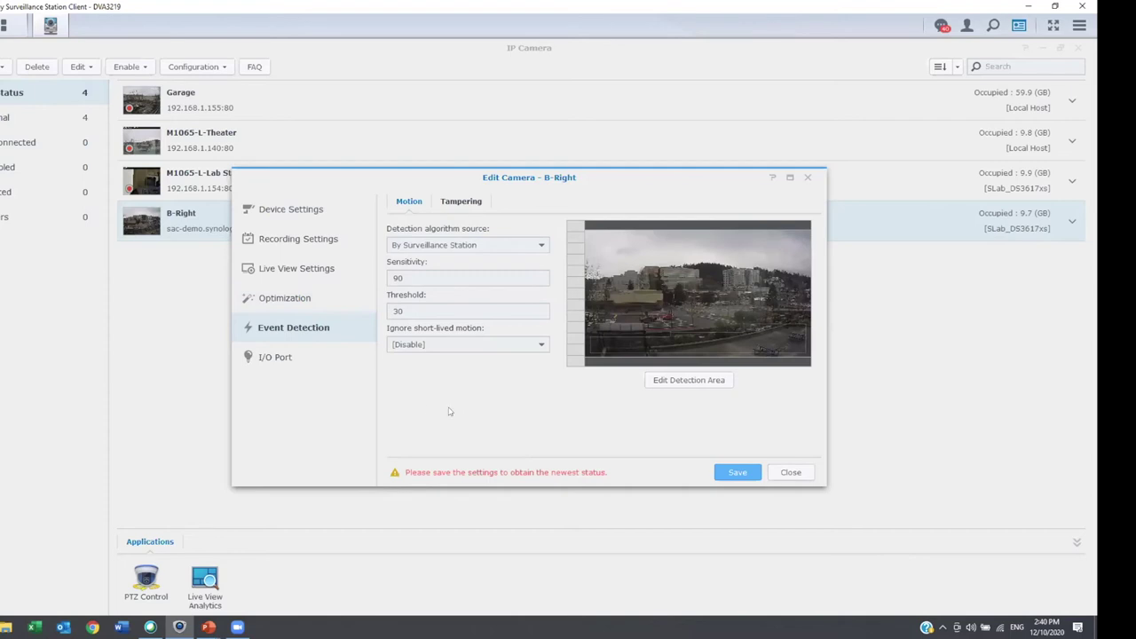
pyautogui.click(415, 341)
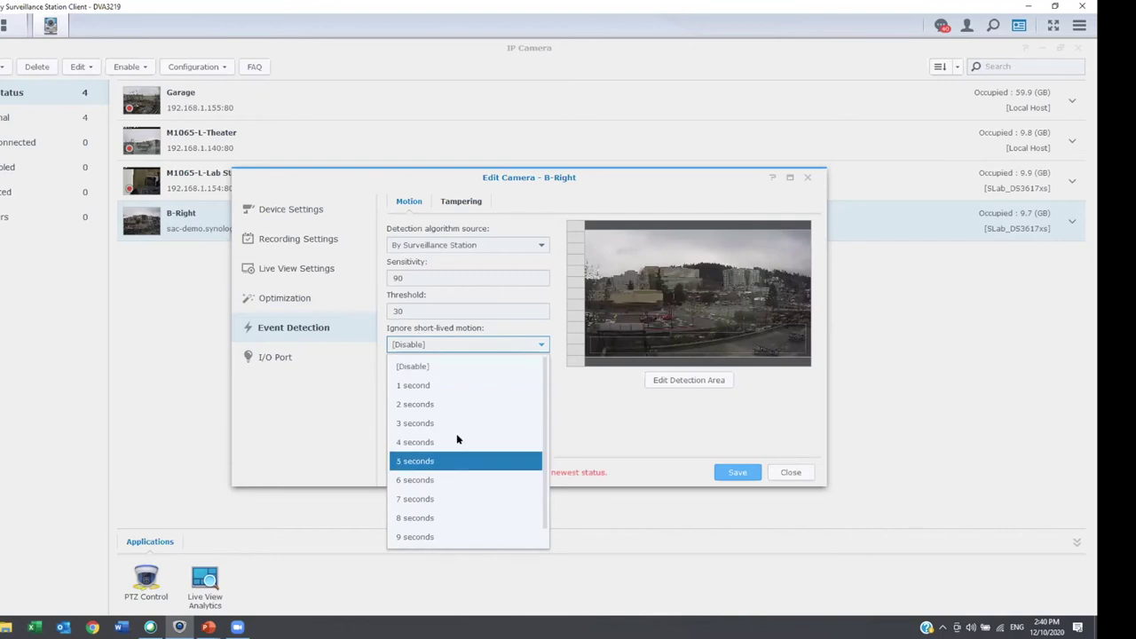
pyautogui.click(466, 460)
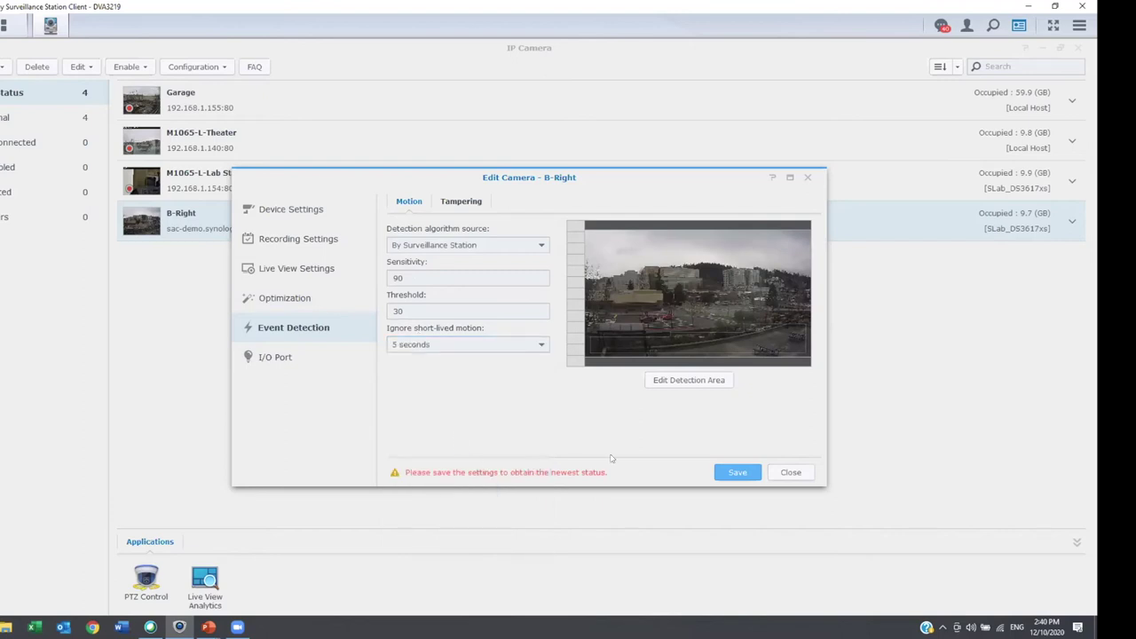
# Step: Open B-Right's motion detection area, select the whole image and clear the selection
pyautogui.click(691, 381)
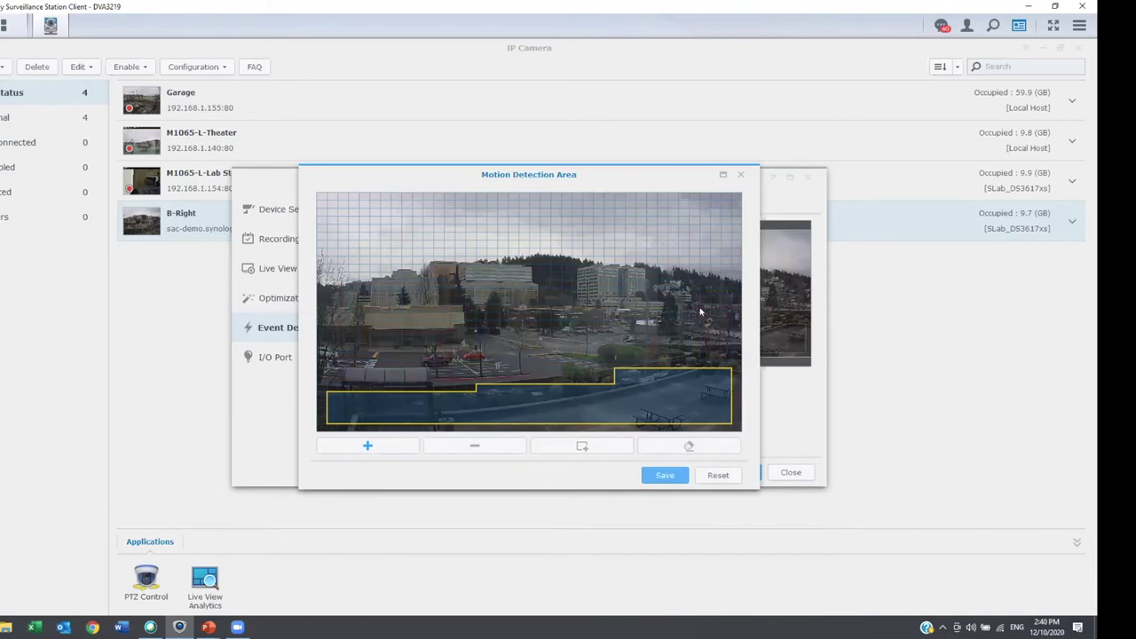
pyautogui.click(593, 453)
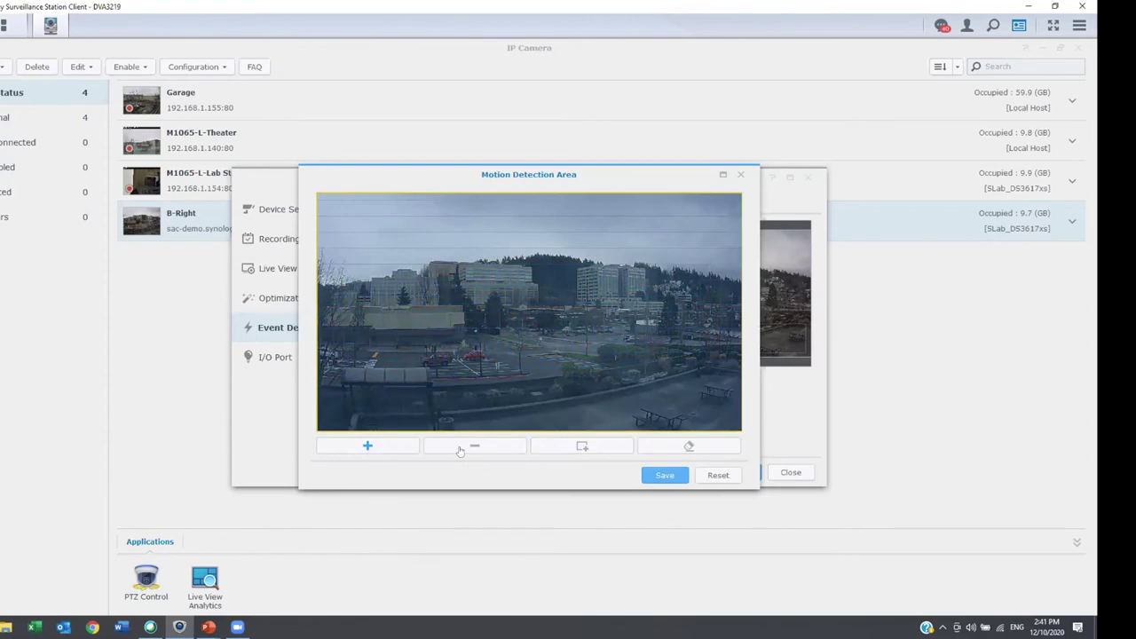
pyautogui.click(458, 447)
pyautogui.click(366, 447)
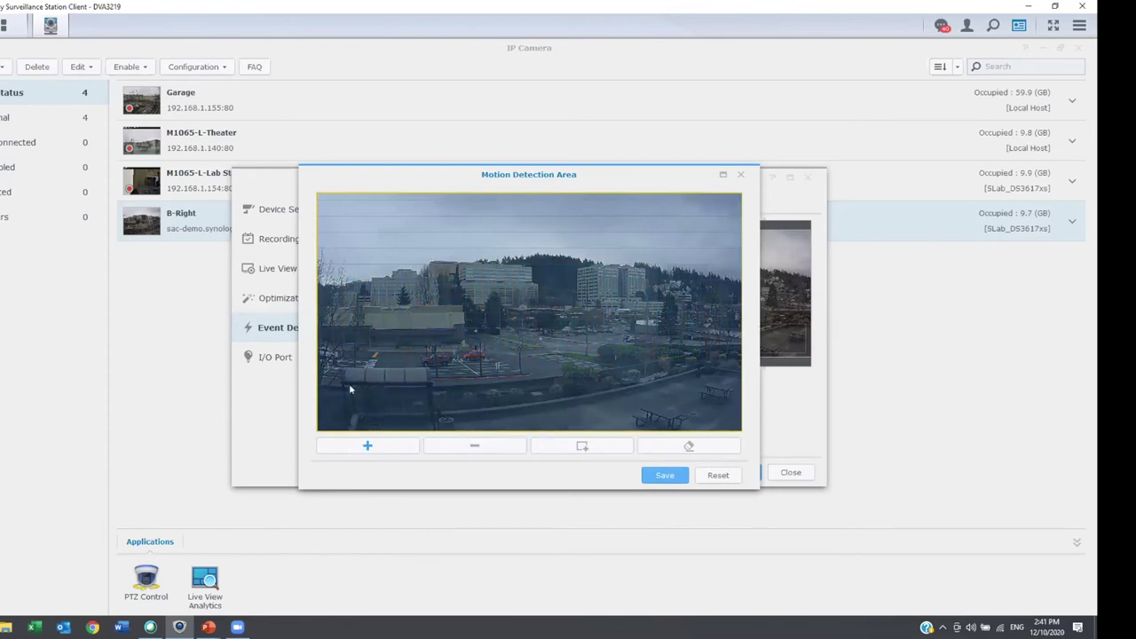
pyautogui.click(665, 454)
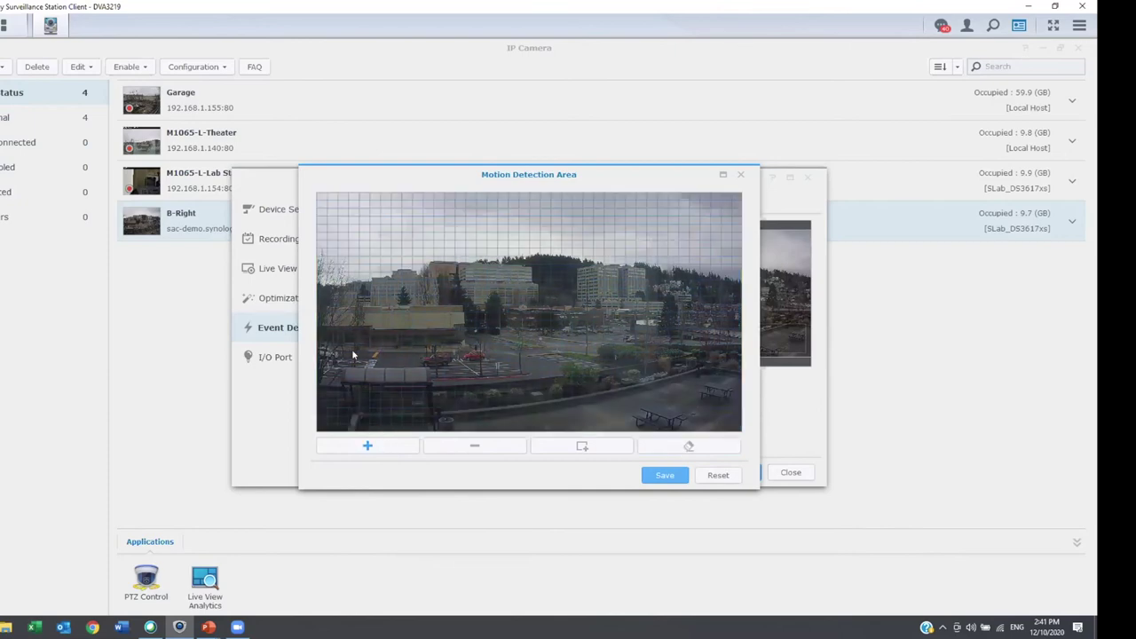
# Step: Draw motion detection regions over the parking lot, the foreground path and the planted area beside the lot
pyautogui.moveTo(329, 331); pyautogui.dragTo(592, 384)
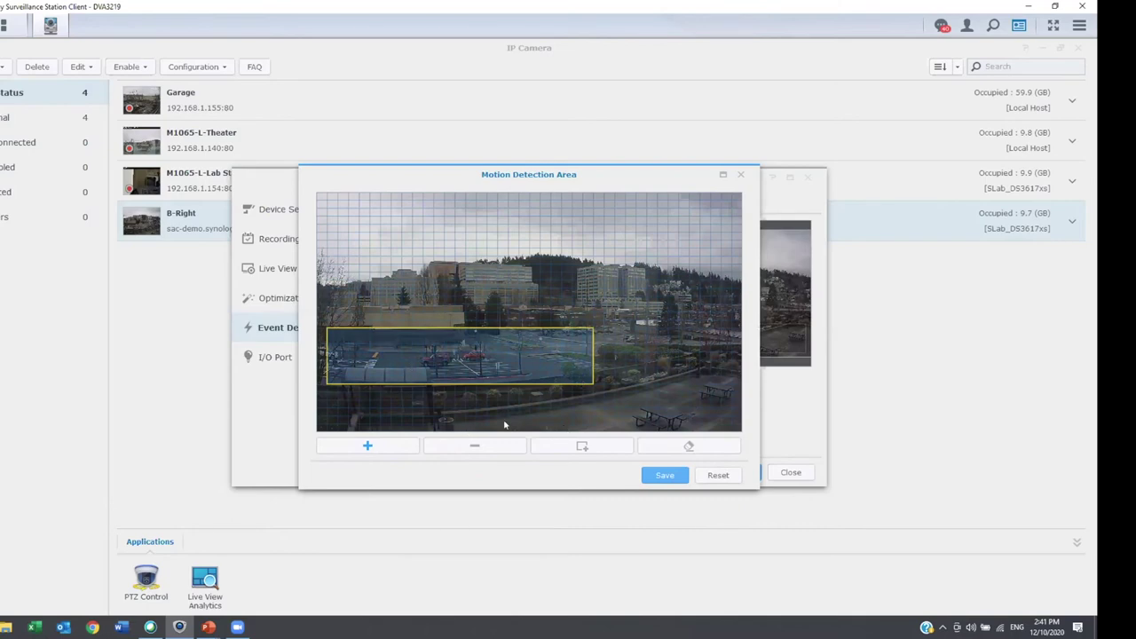
pyautogui.moveTo(444, 385); pyautogui.dragTo(711, 406)
pyautogui.moveTo(604, 336); pyautogui.dragTo(741, 378)
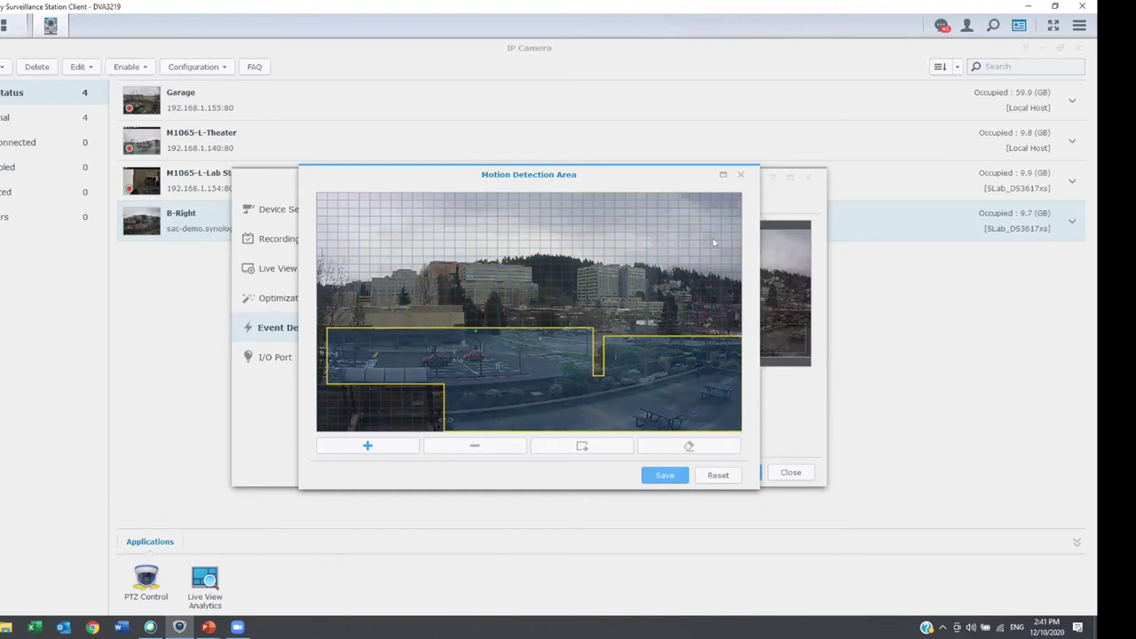
# Step: Discard the unsaved motion detection area and B-Right camera changes, and close the IP Camera window
pyautogui.click(741, 177)
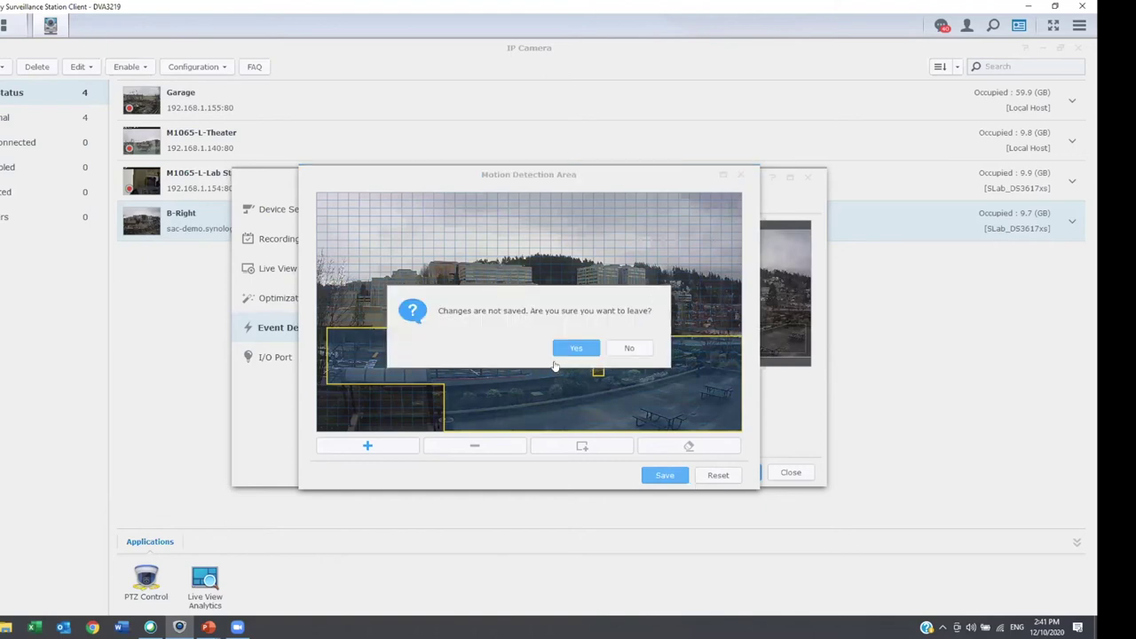
pyautogui.click(575, 349)
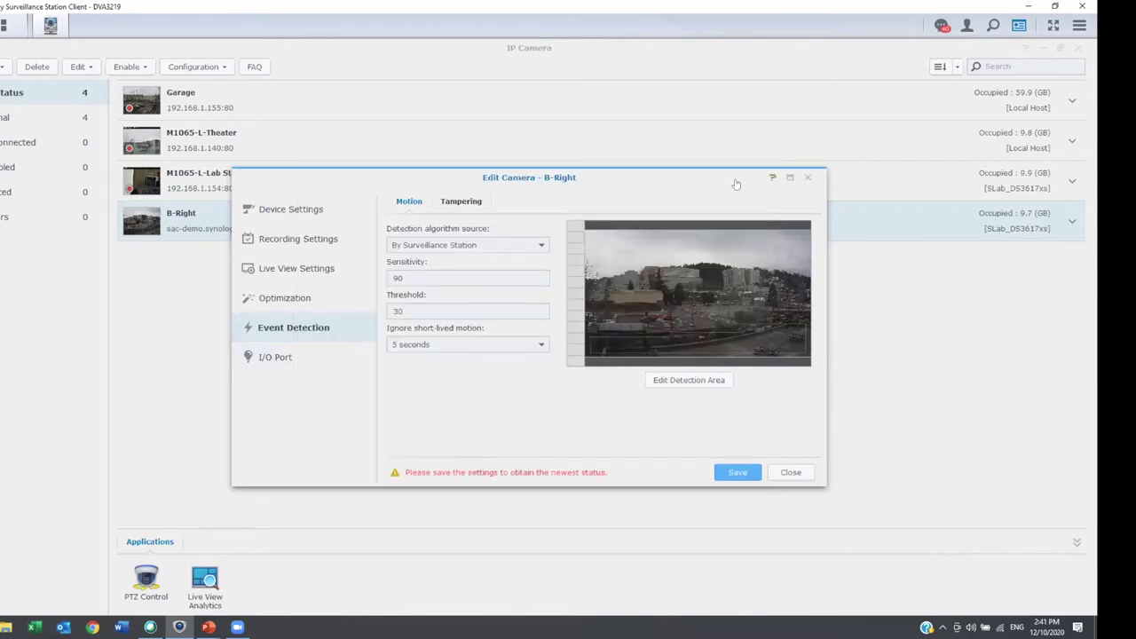
pyautogui.click(807, 181)
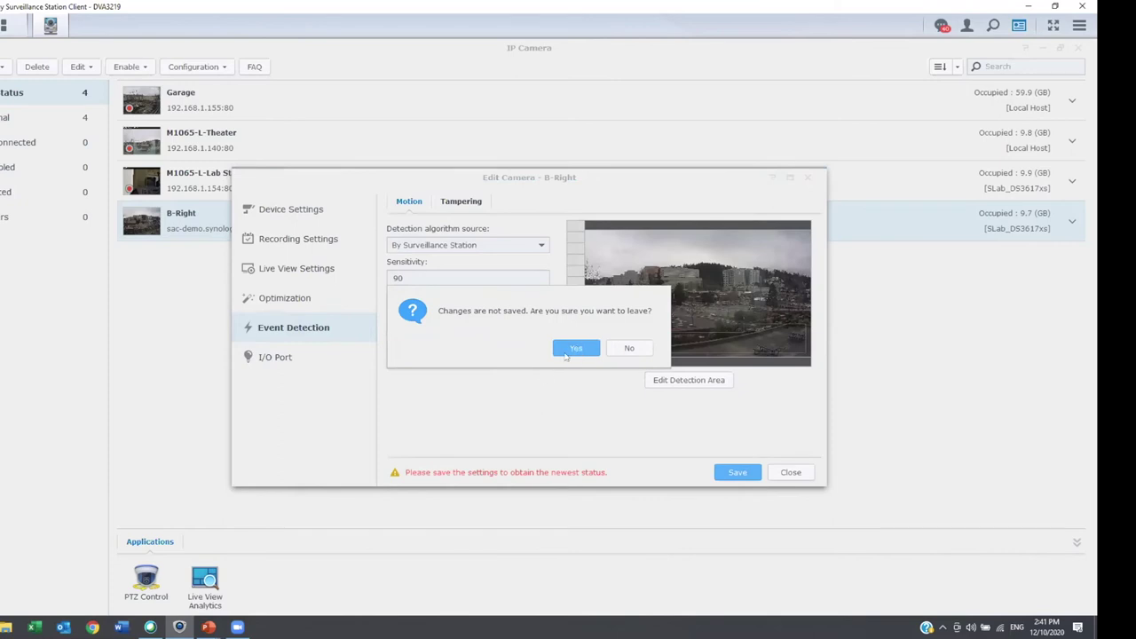
pyautogui.click(575, 352)
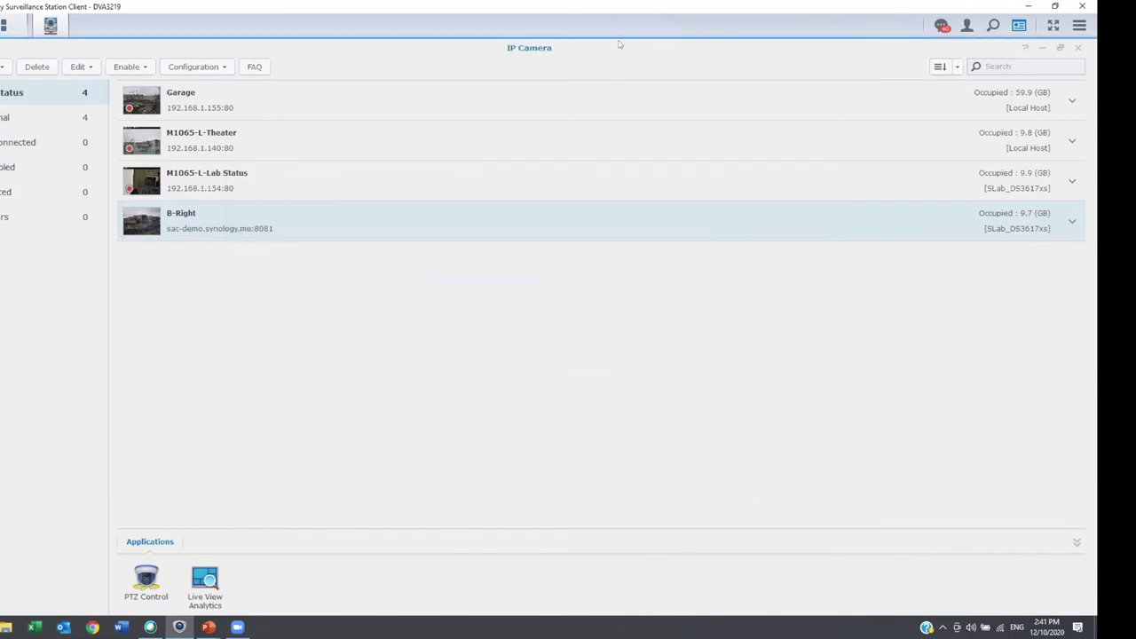
pyautogui.click(1077, 47)
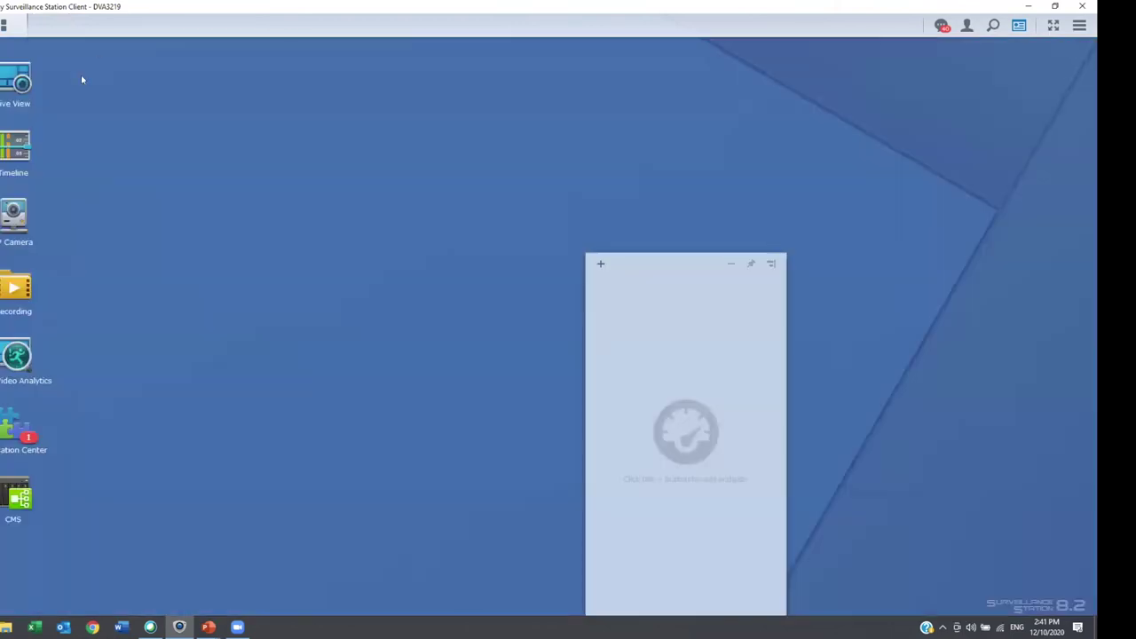
# Step: Open Live View and review the "new" and "1" layouts in layout management without changing them
pyautogui.click(18, 86)
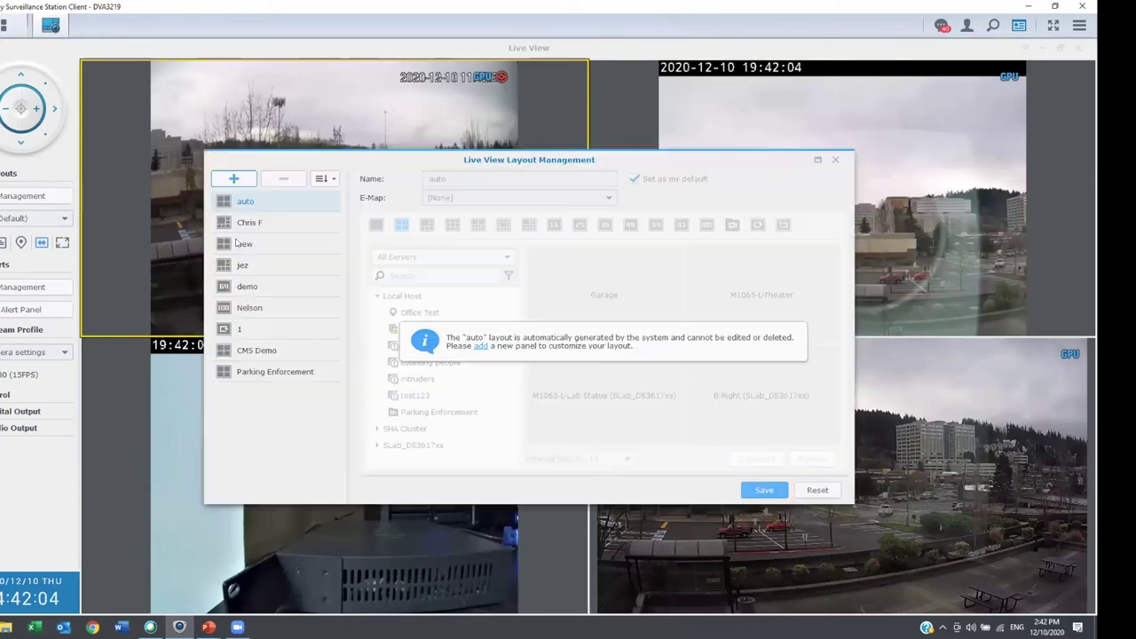
pyautogui.click(248, 243)
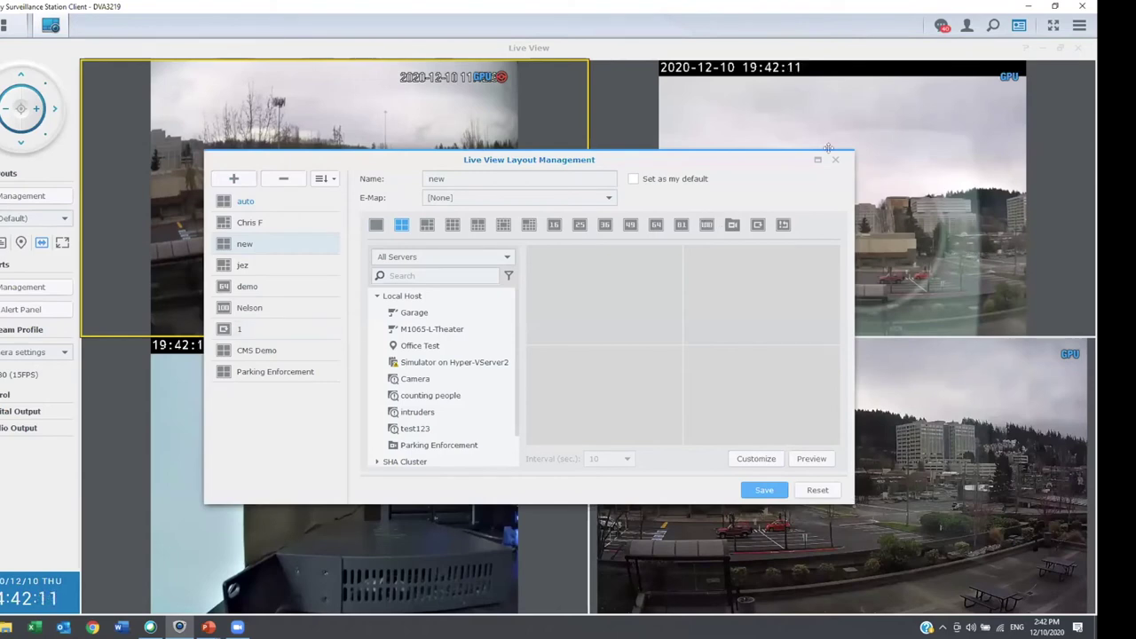
pyautogui.click(226, 330)
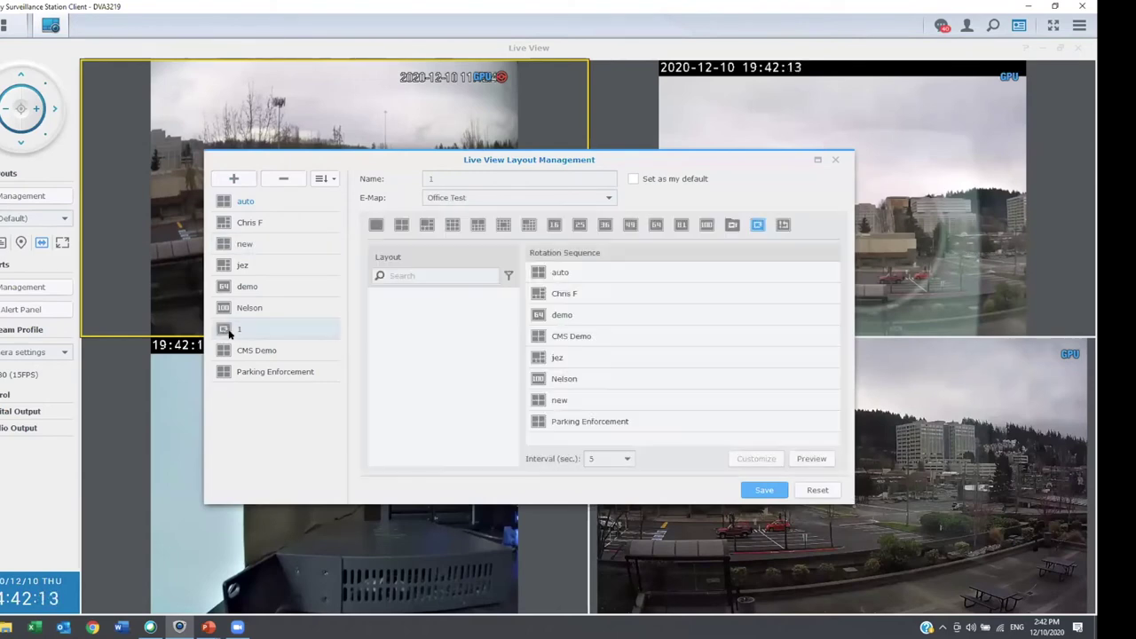
pyautogui.click(834, 160)
pyautogui.click(53, 197)
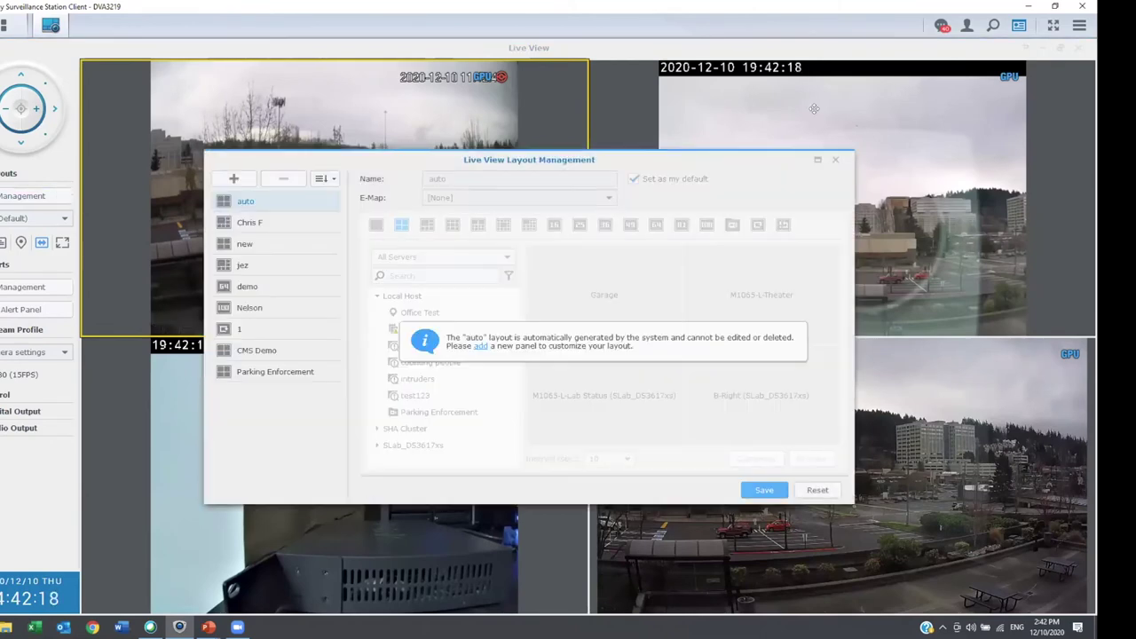
pyautogui.click(835, 161)
# Step: Switch Live View to the rotating layout, select its first channel and close Live View
pyautogui.click(59, 219)
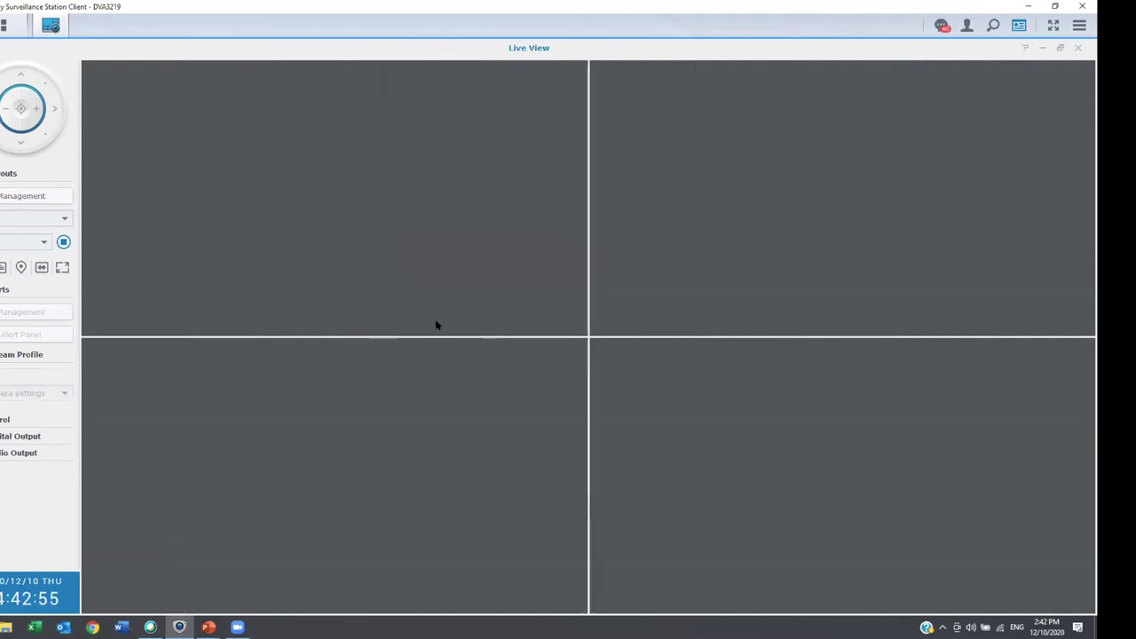
pyautogui.click(434, 318)
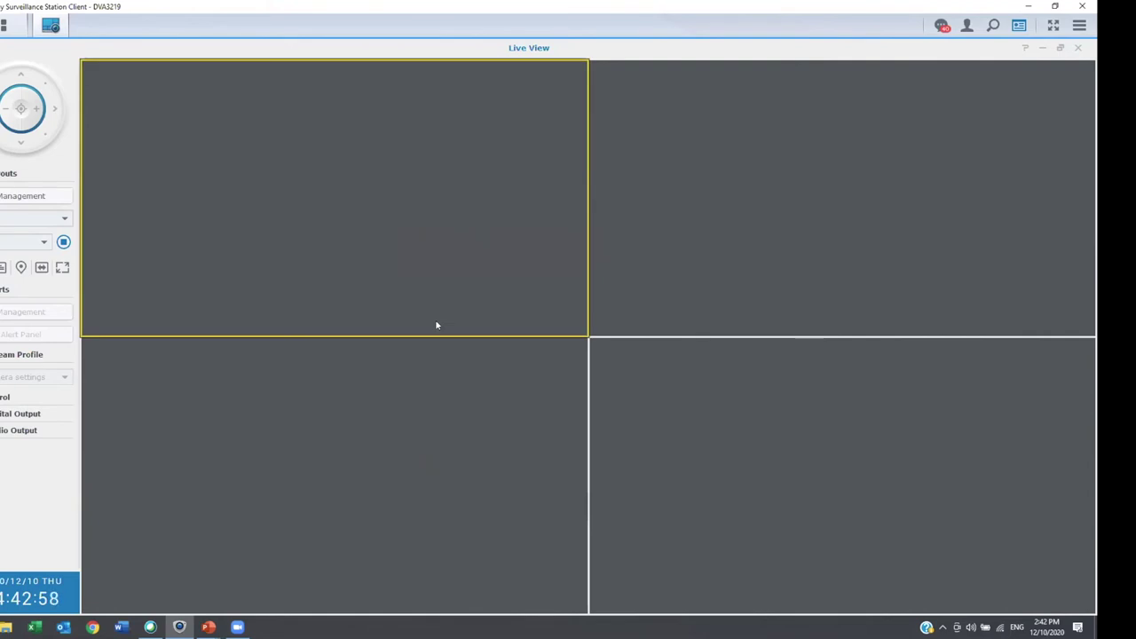
pyautogui.click(1077, 48)
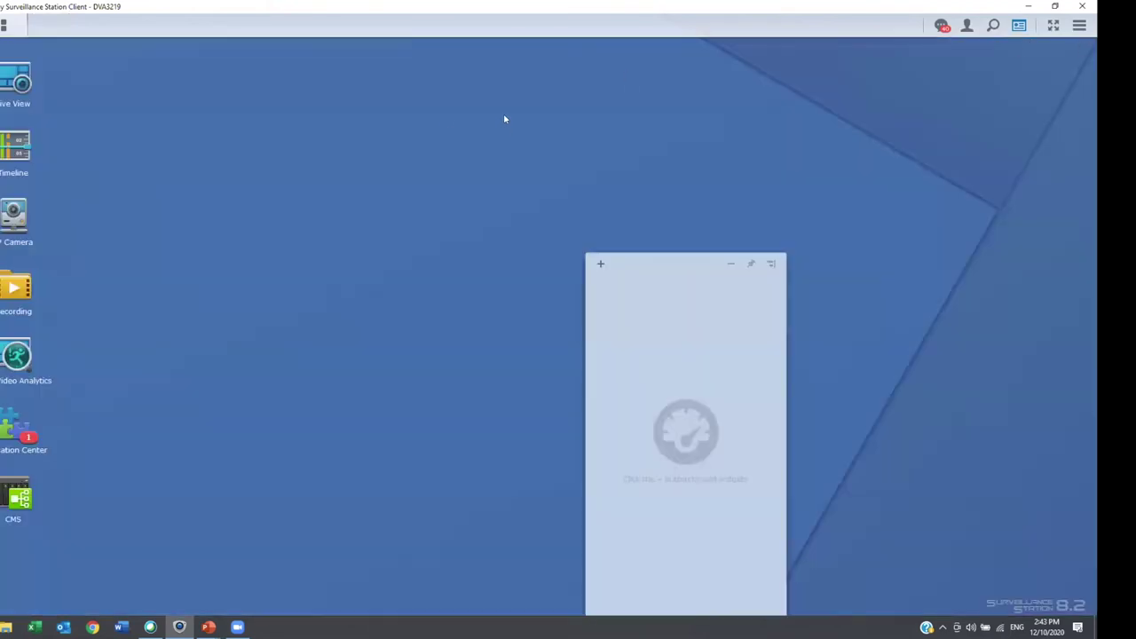
# Step: Open the Timeline, move playback of the December 10 recordings to about 11:53 and raise the speed to 64x
pyautogui.click(4, 150)
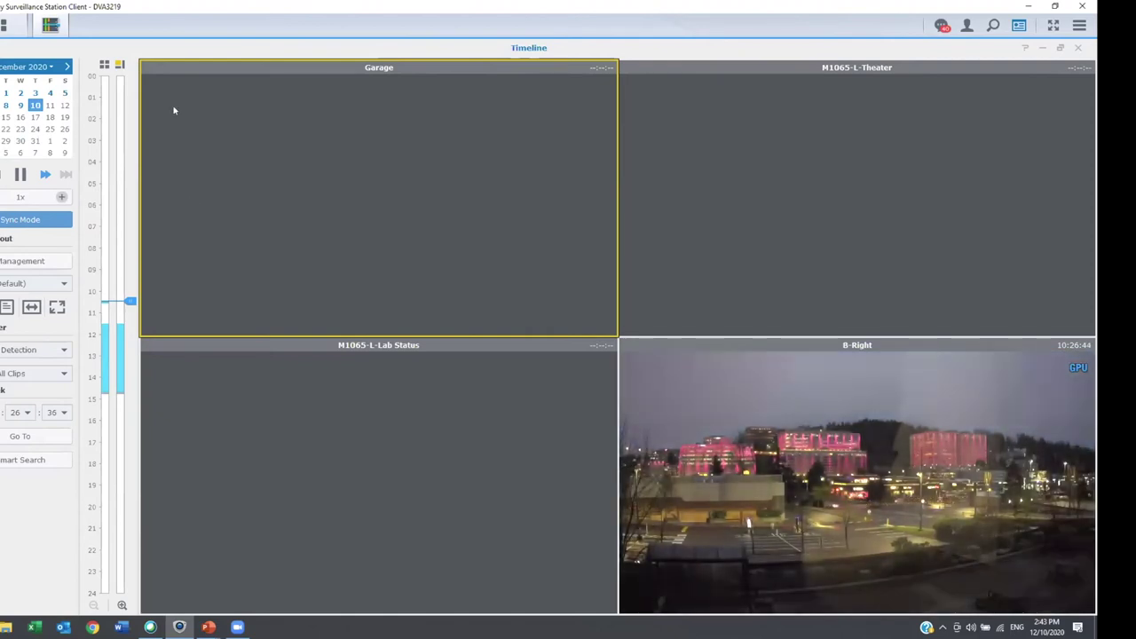
pyautogui.moveTo(130, 302)
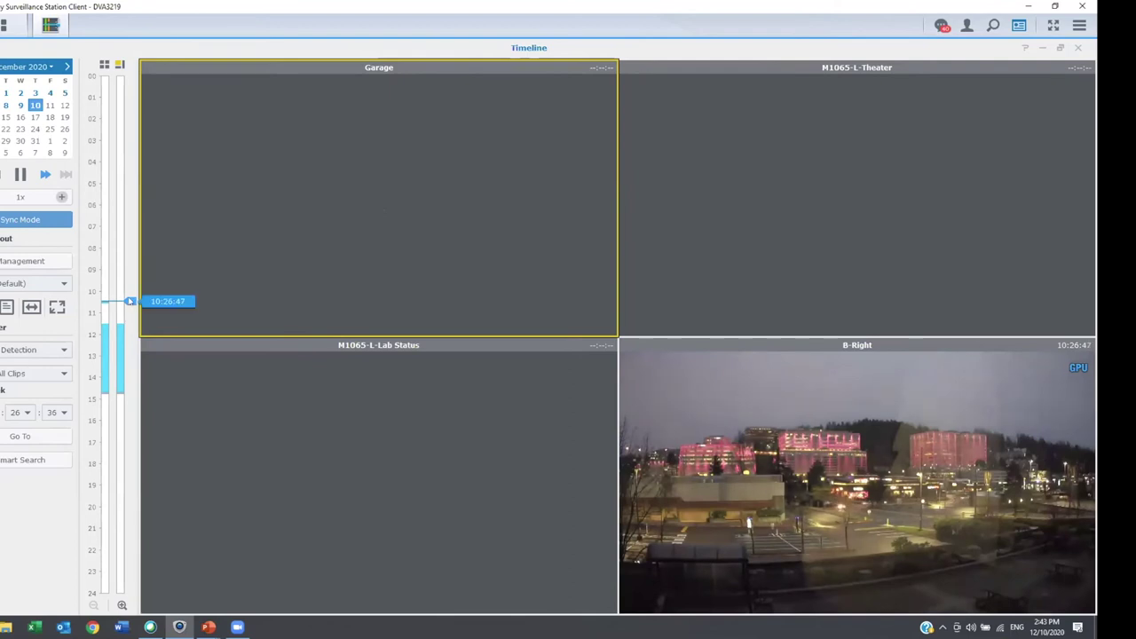
pyautogui.moveTo(130, 302); pyautogui.dragTo(123, 333)
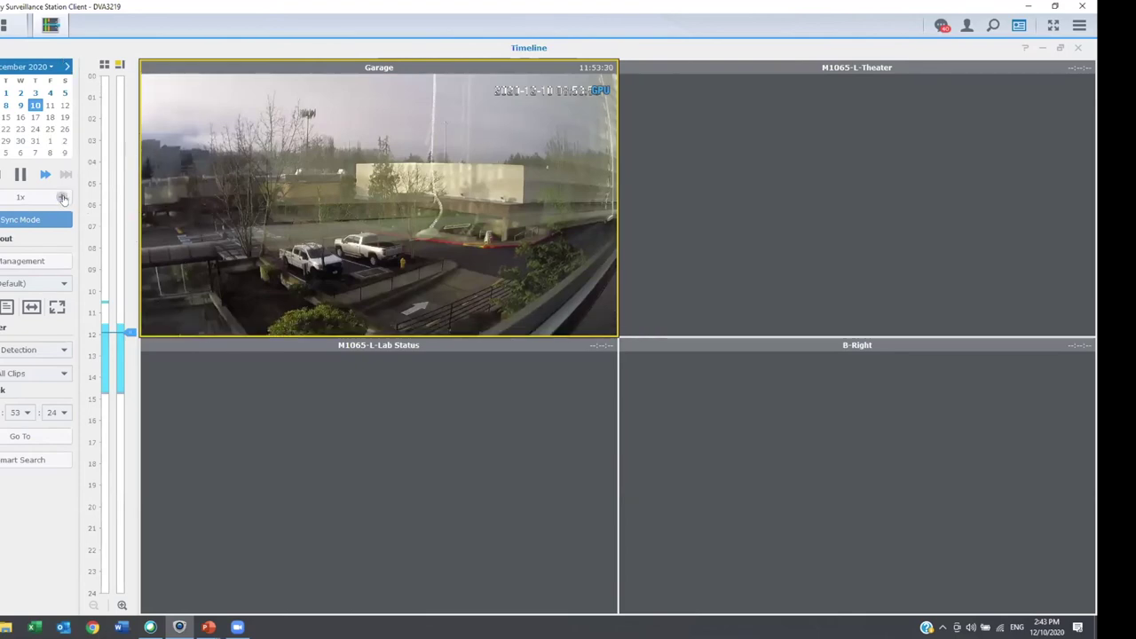
pyautogui.click(62, 198)
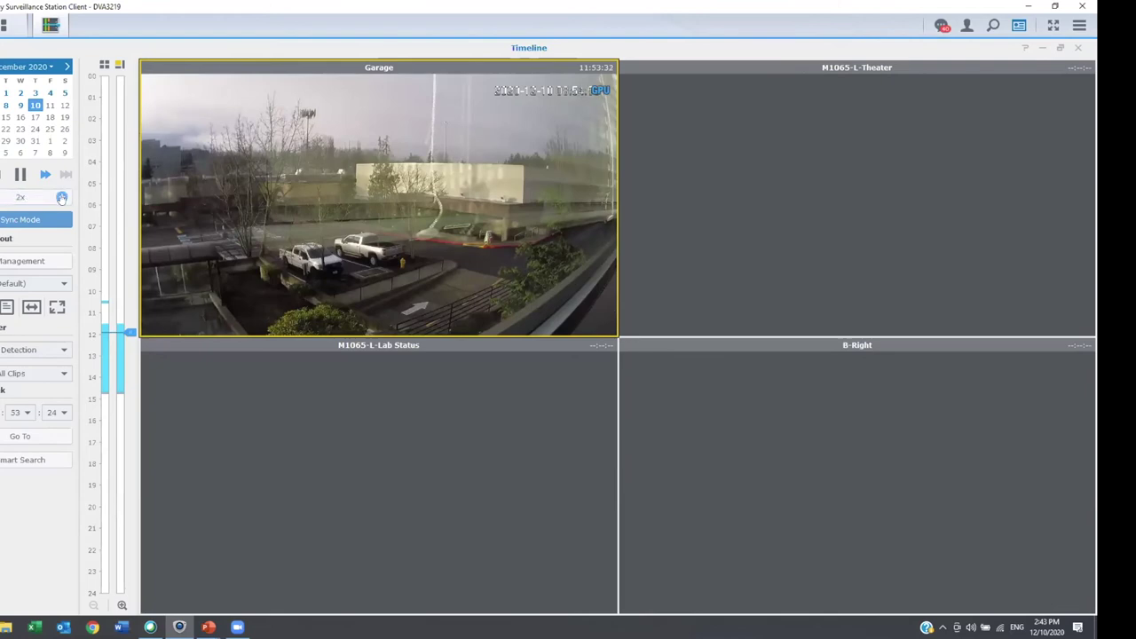
pyautogui.click(62, 198)
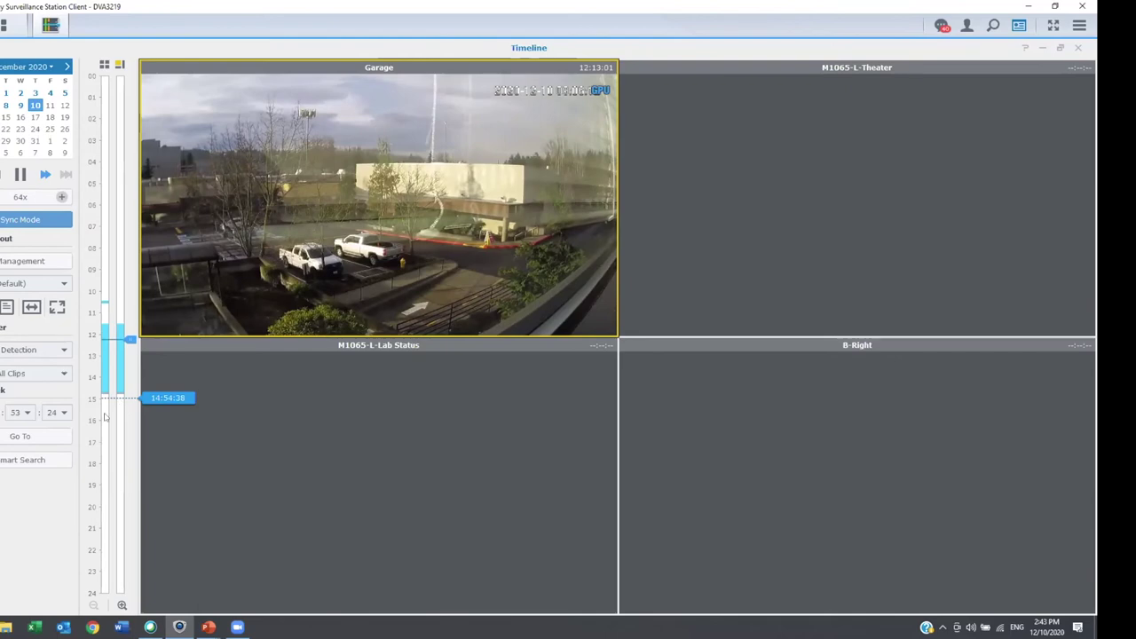
# Step: Open Smart Search for the M1065-L-Theater camera and load its recording from the start of the day
pyautogui.click(40, 460)
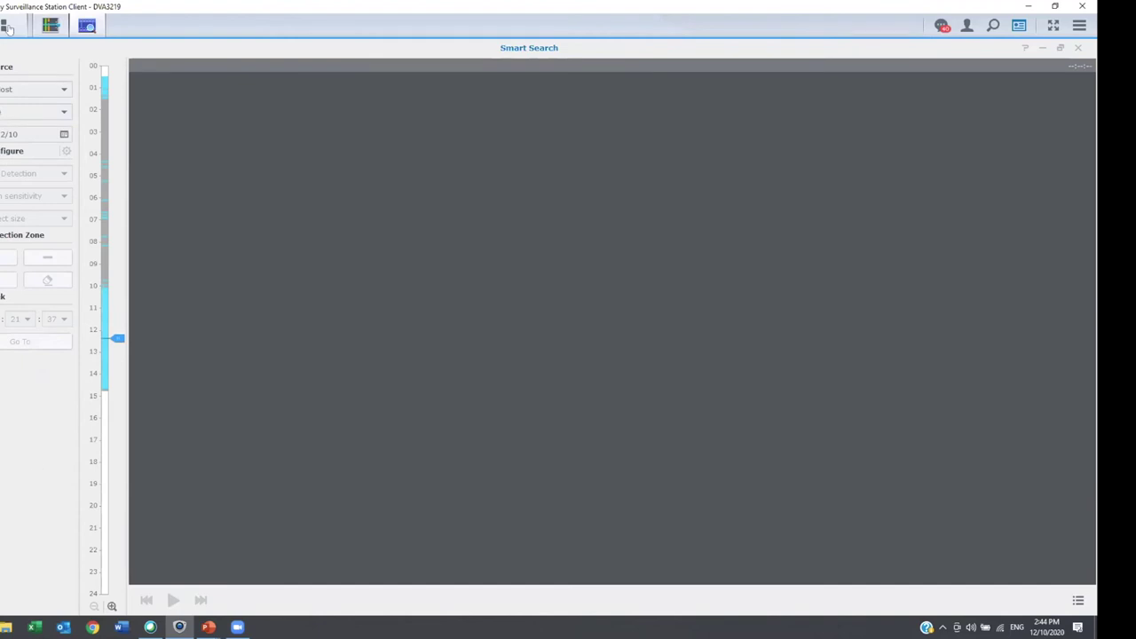
pyautogui.click(64, 111)
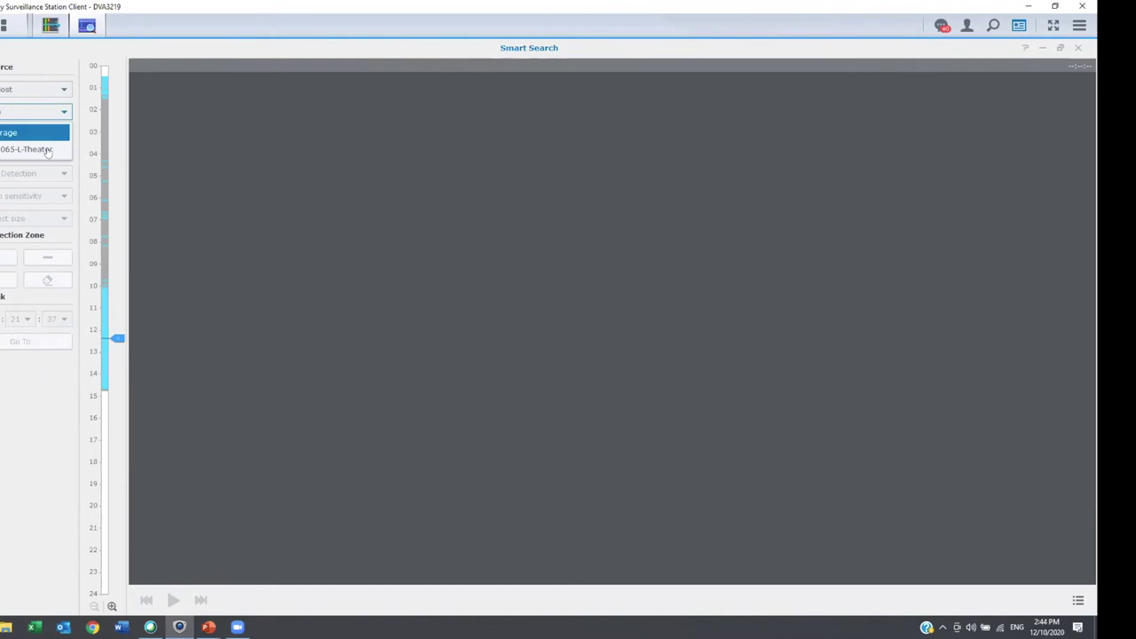
pyautogui.click(47, 149)
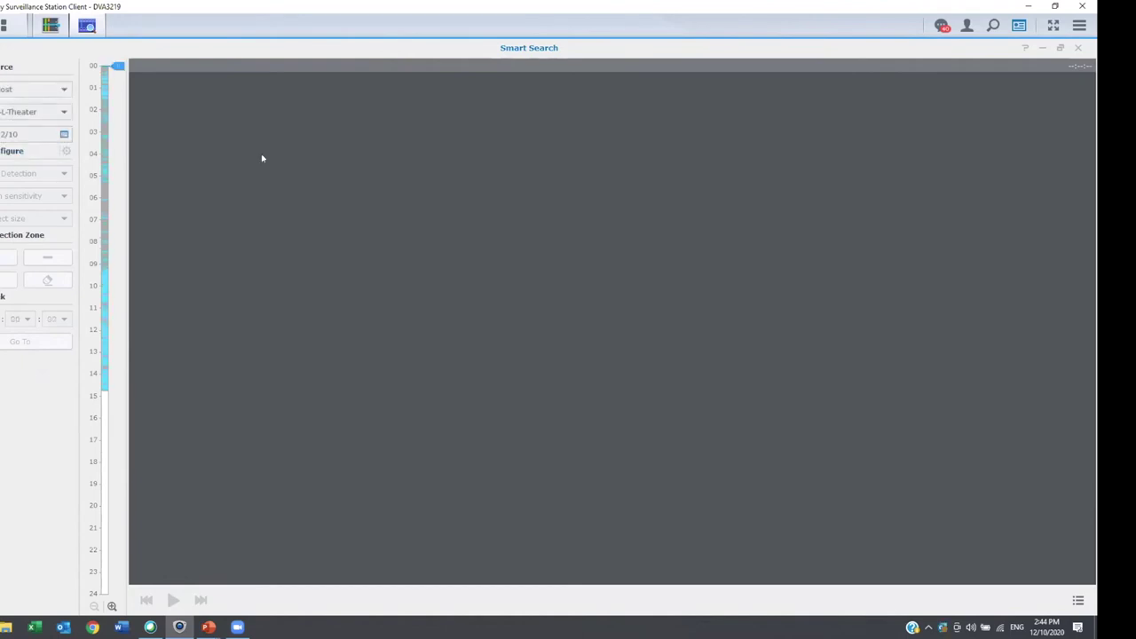
pyautogui.click(107, 81)
pyautogui.click(109, 73)
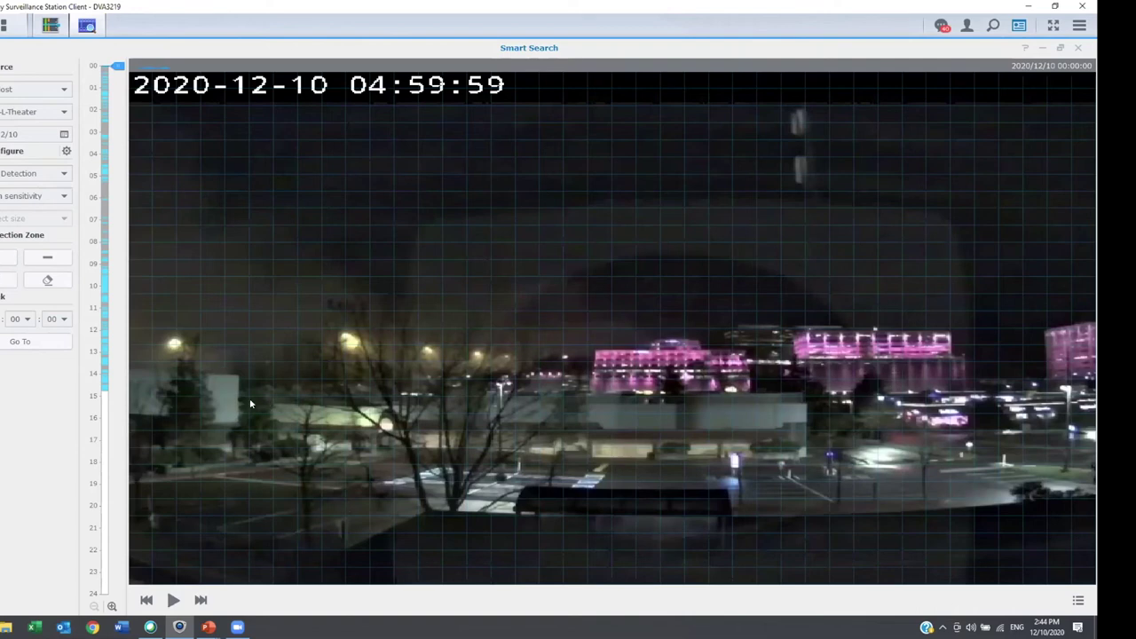
# Step: Mark the lower half of the image across its full width as the detection zone, keeping Motion Detection as the type
pyautogui.moveTo(131, 347)
pyautogui.mouseDown()
pyautogui.moveTo(790, 529)
pyautogui.moveTo(1096, 578)
pyautogui.mouseUp()
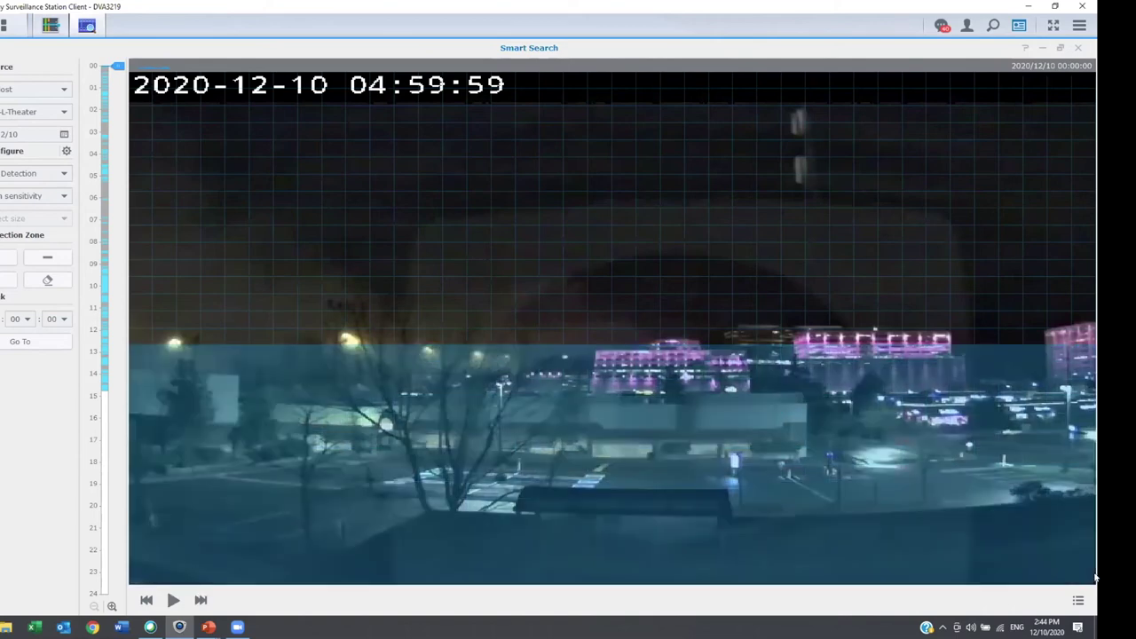
pyautogui.click(63, 175)
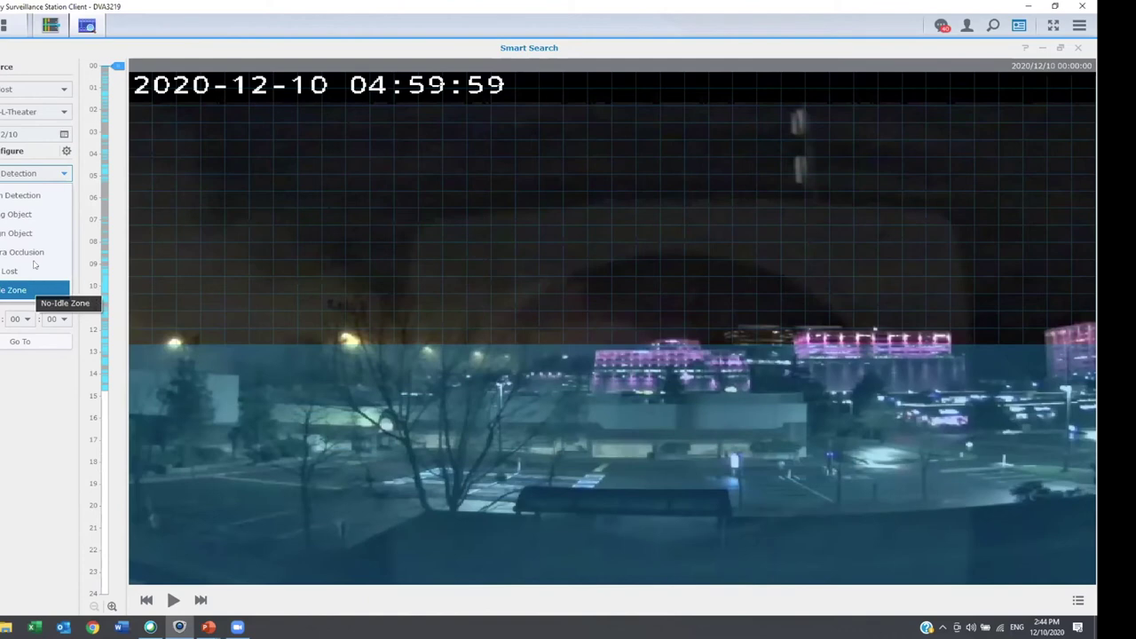
pyautogui.click(39, 195)
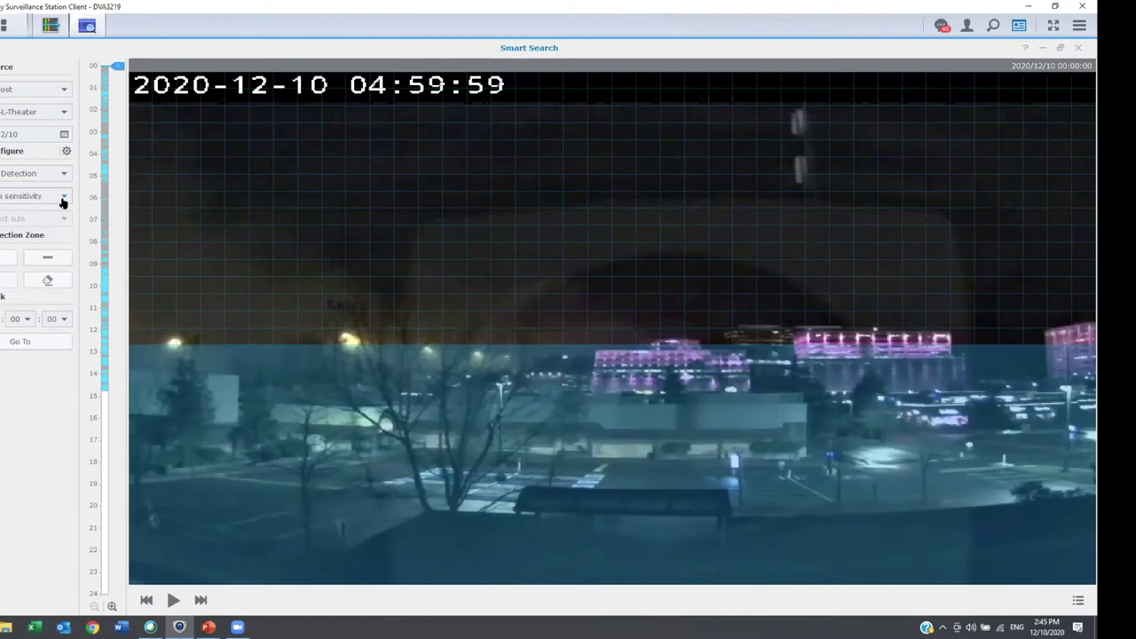
# Step: Change the motion detection sensitivity and start the smart search on the recording
pyautogui.click(62, 202)
pyautogui.click(51, 255)
pyautogui.click(173, 601)
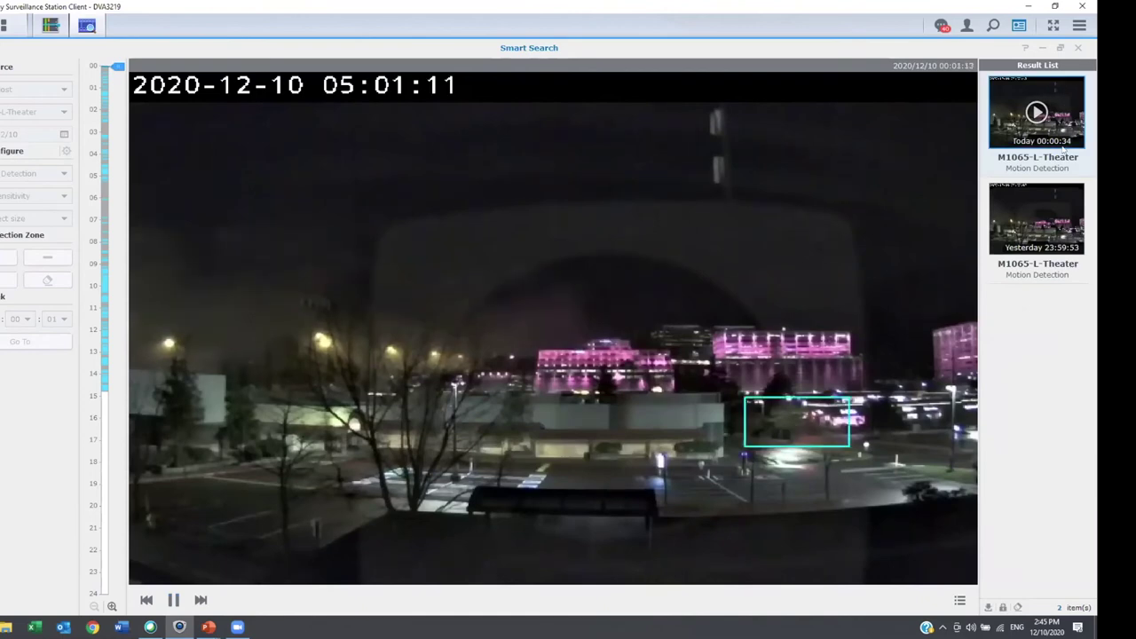
# Step: Download today's 00:00:34 M1065-L-Theater motion clip from the results and look at its lock option
pyautogui.rightClick(986, 167)
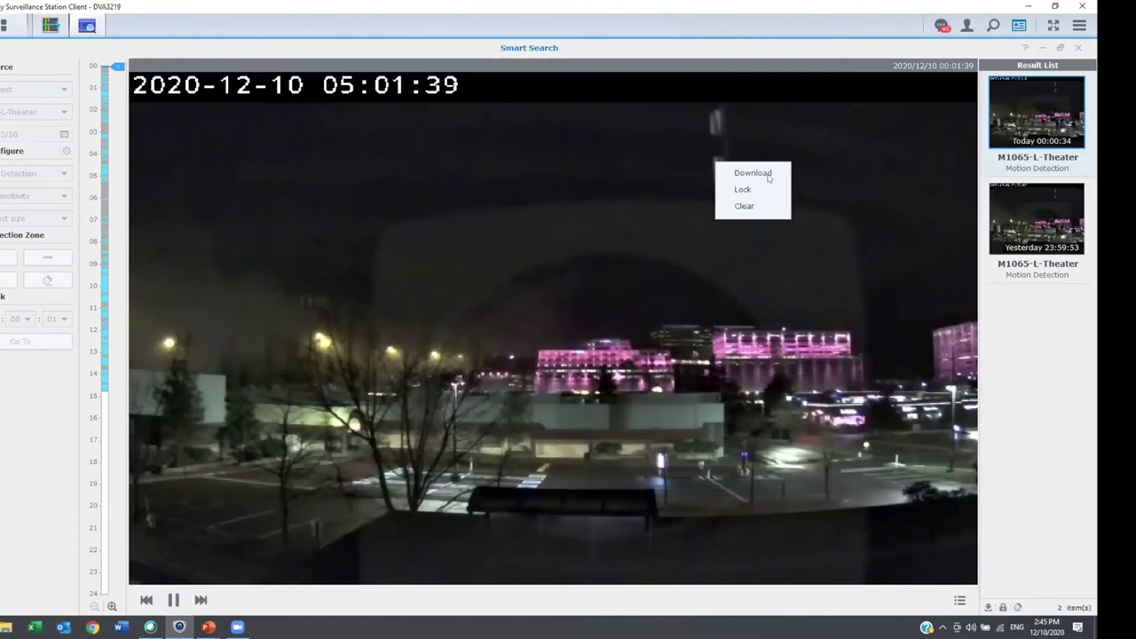
pyautogui.click(1030, 146)
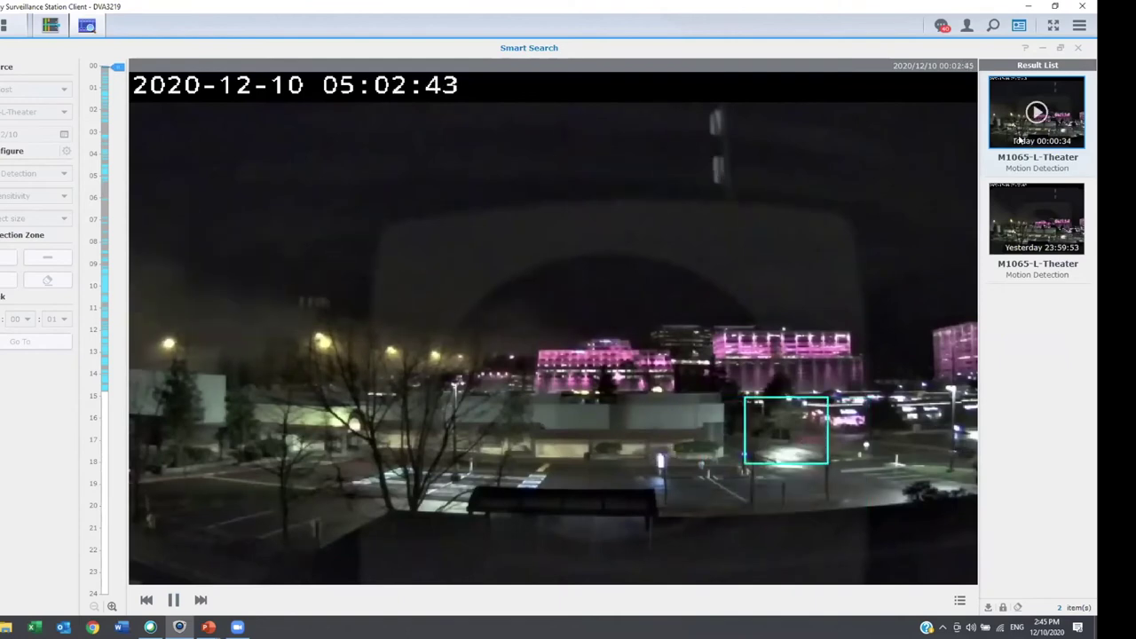
pyautogui.rightClick(1032, 140)
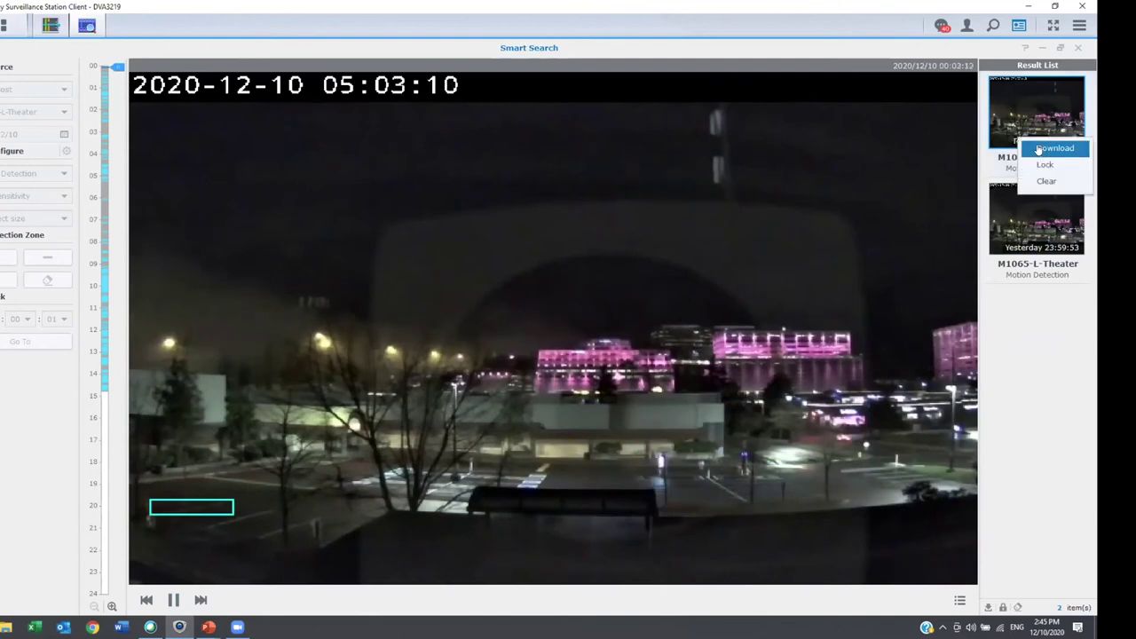
pyautogui.click(1037, 147)
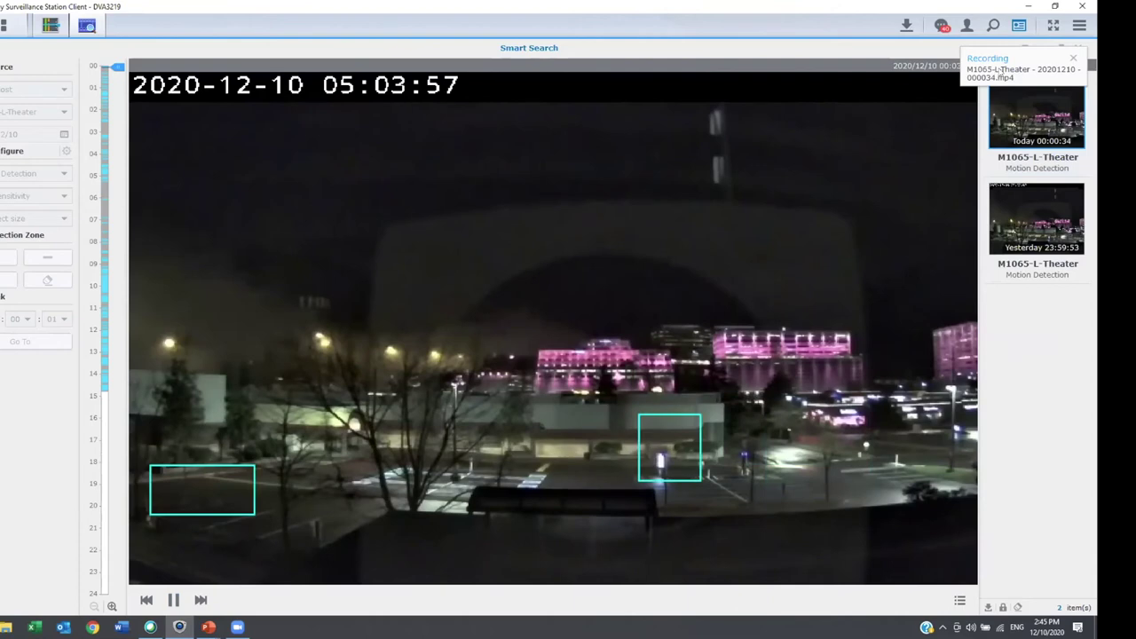
pyautogui.rightClick(1035, 142)
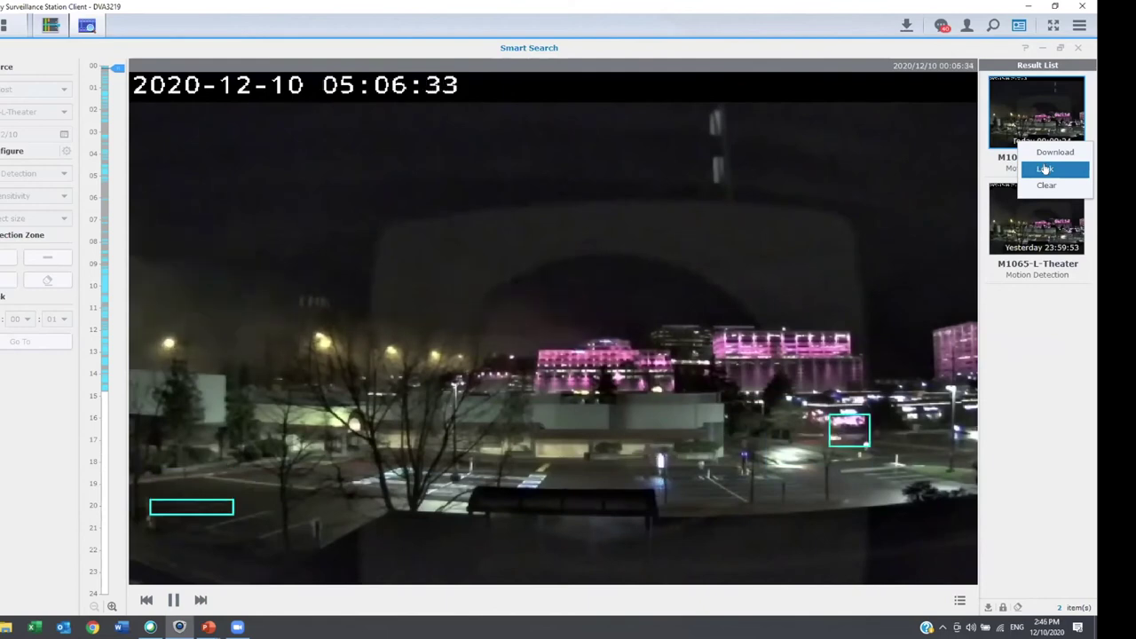
pyautogui.click(1027, 361)
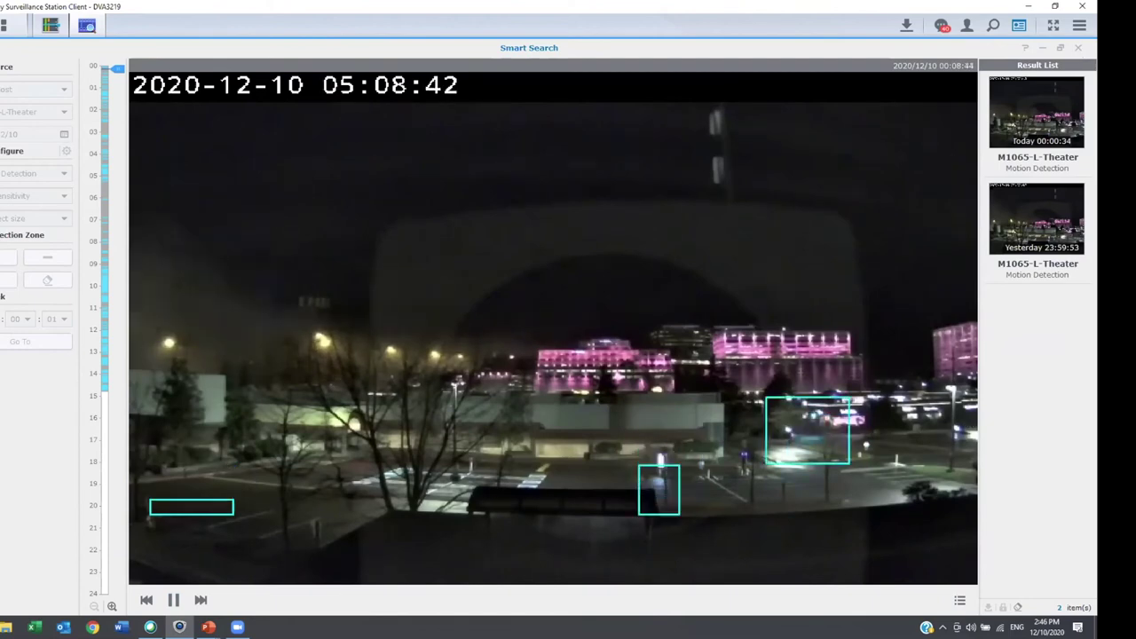
# Step: Close Smart Search, accept replaying the day's events in the Timeline and exit the Surveillance Station Client
pyautogui.click(1078, 49)
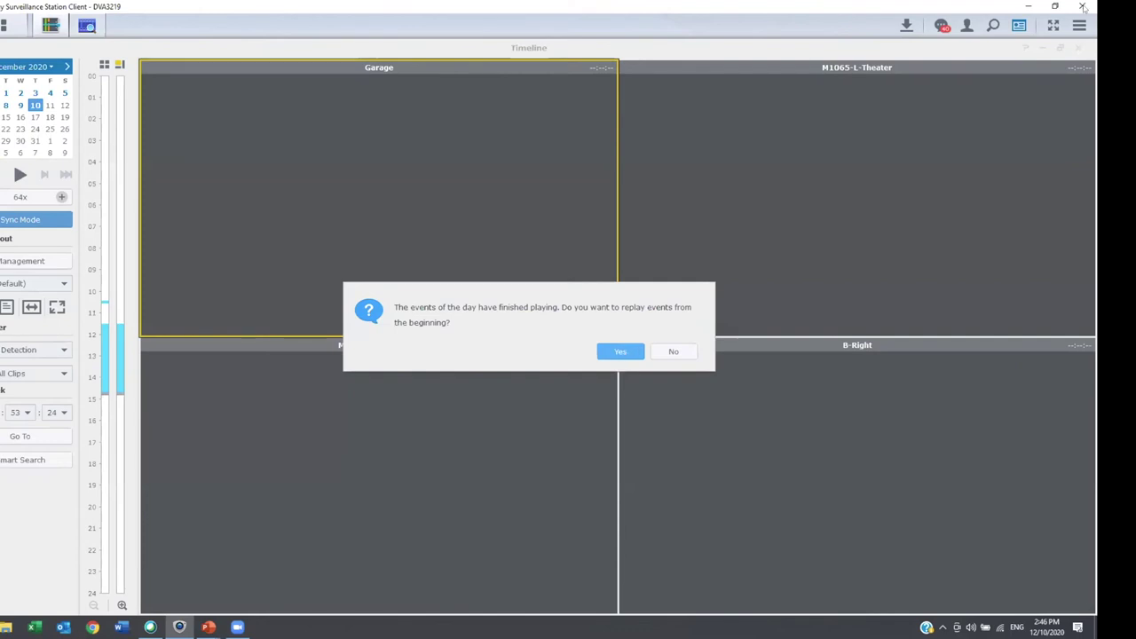
pyautogui.click(621, 351)
pyautogui.click(1082, 7)
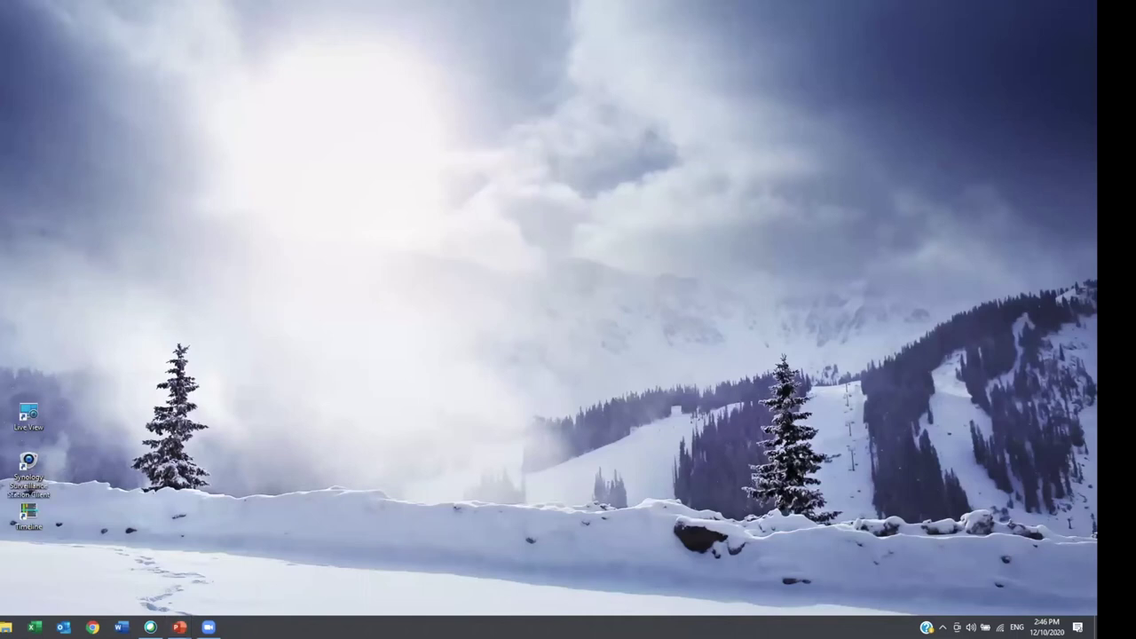
pyautogui.rightClick(103, 568)
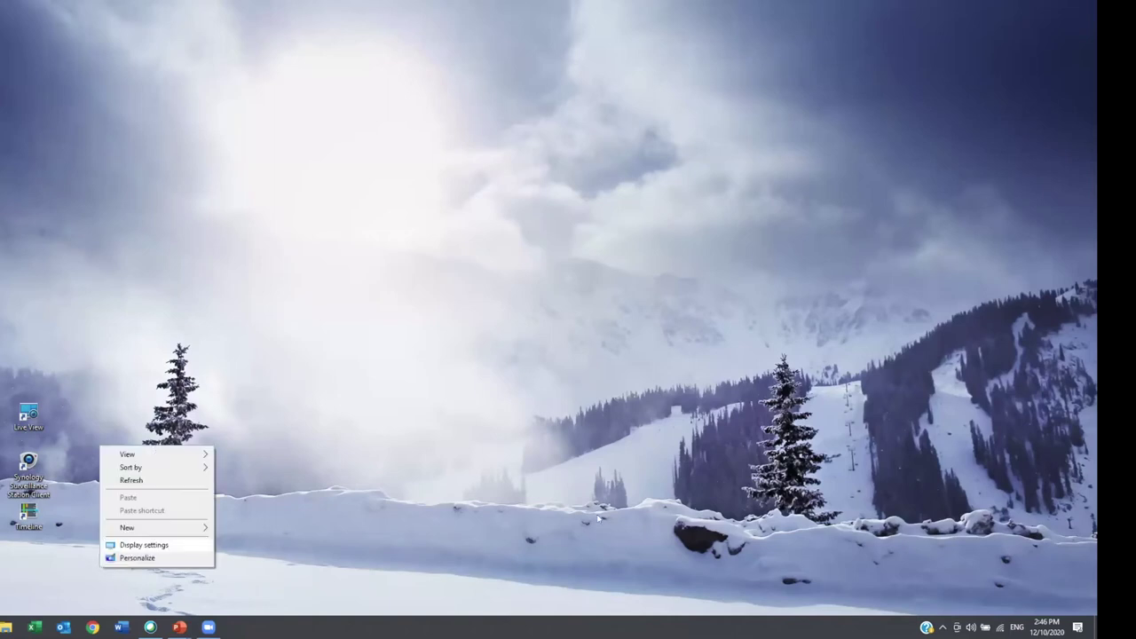
pyautogui.click(777, 290)
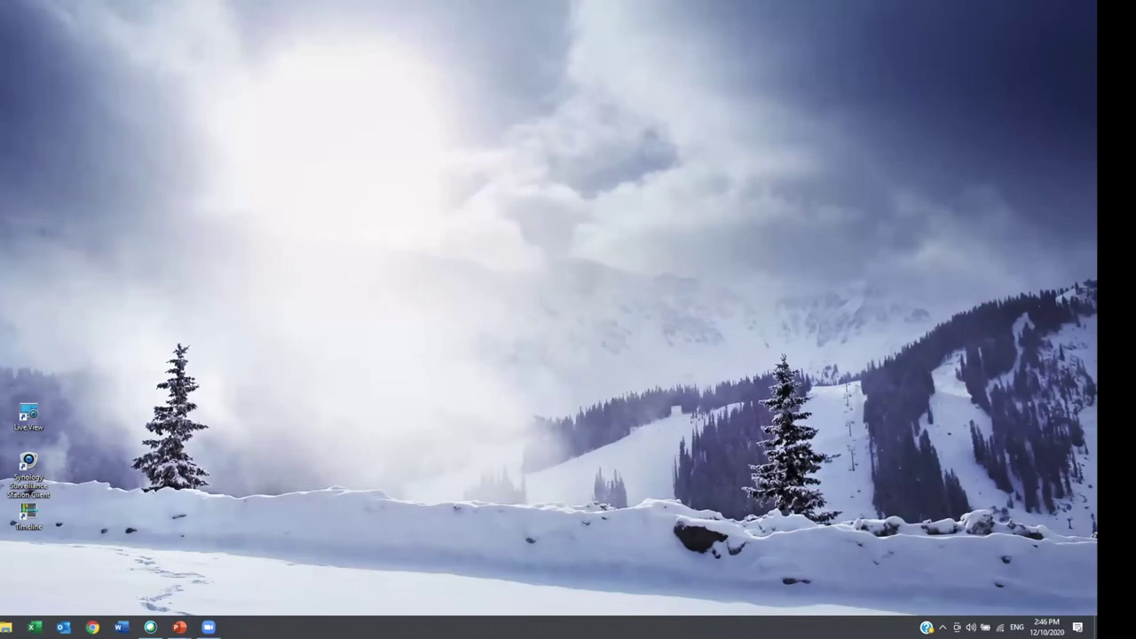
pyautogui.click(207, 626)
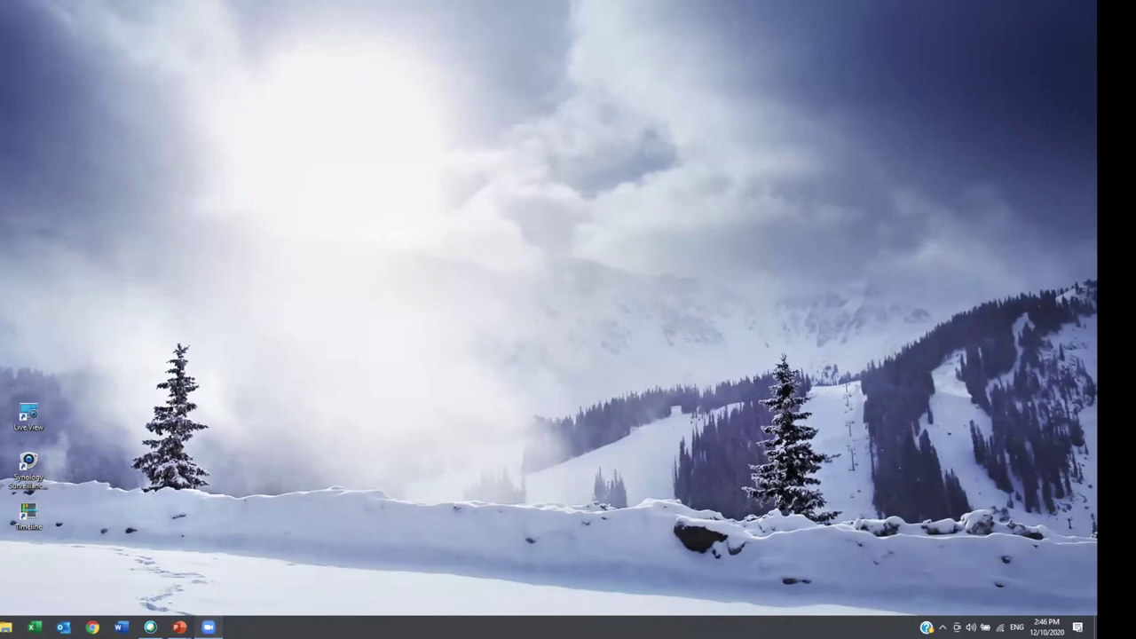
pyautogui.rightClick(207, 627)
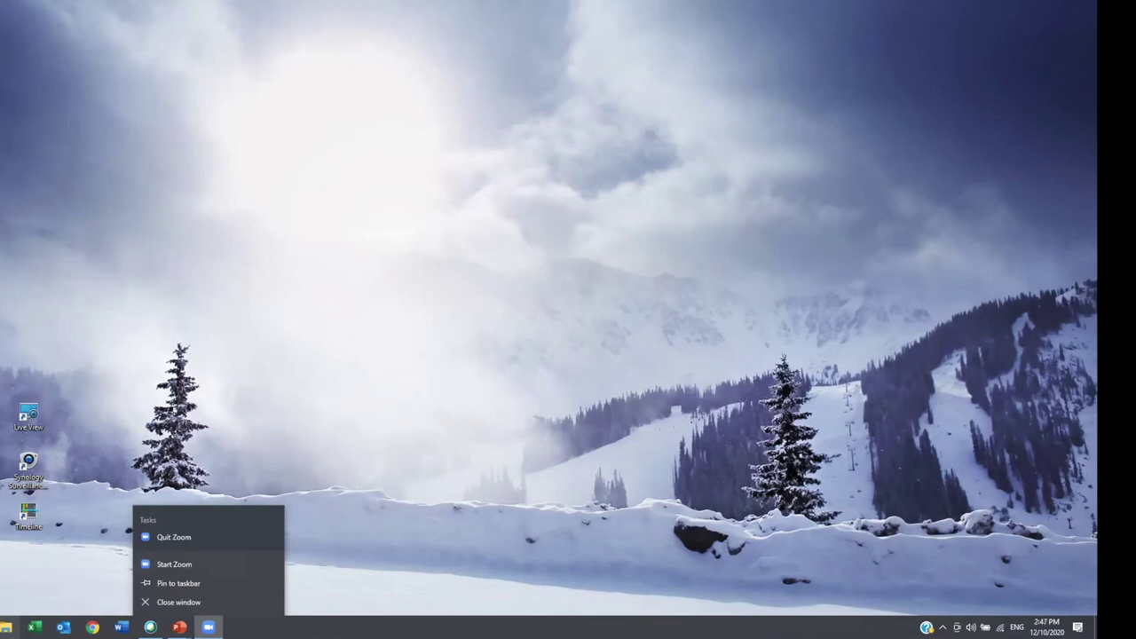
pyautogui.press('Escape')
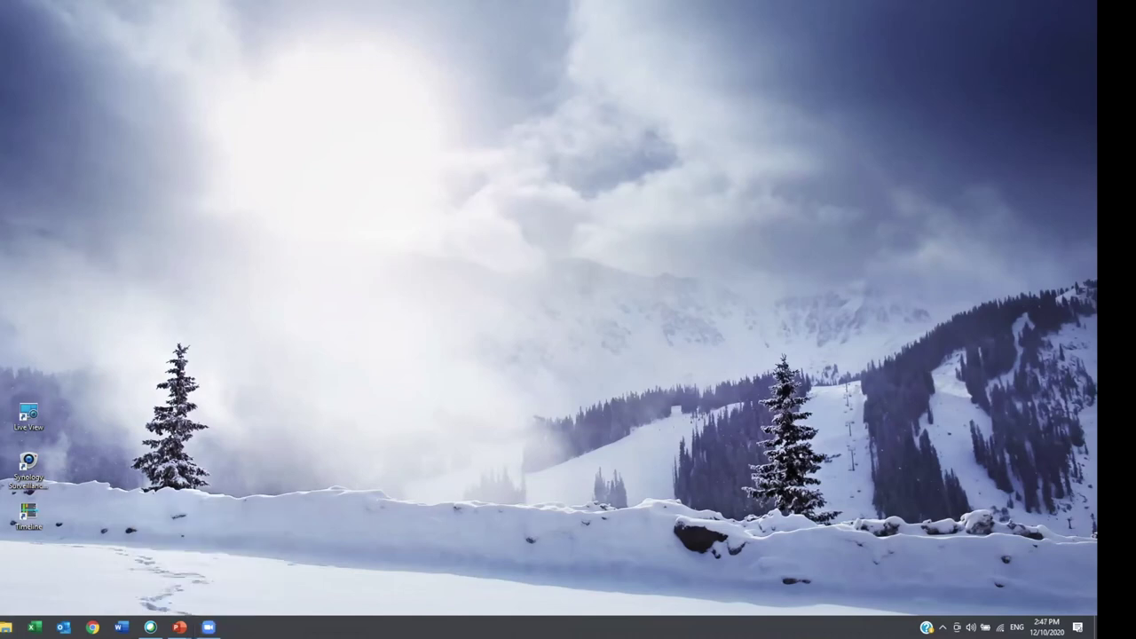